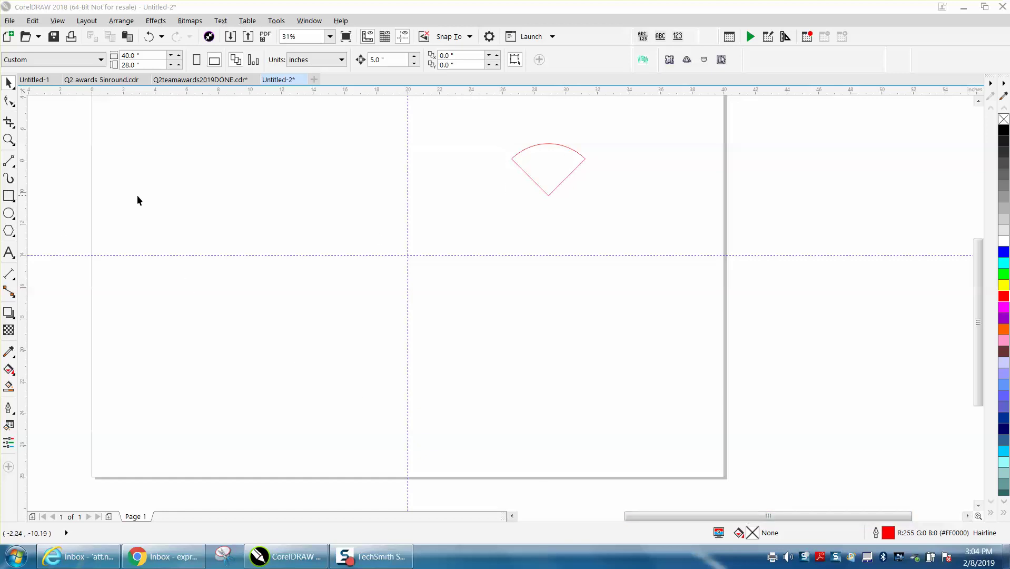
# - Draw a 2.77-inch red-outline quarter-circle pie wedge and centre it on the guide crossing (X 20.0, Y -14.0)
pyautogui.click(8, 216)
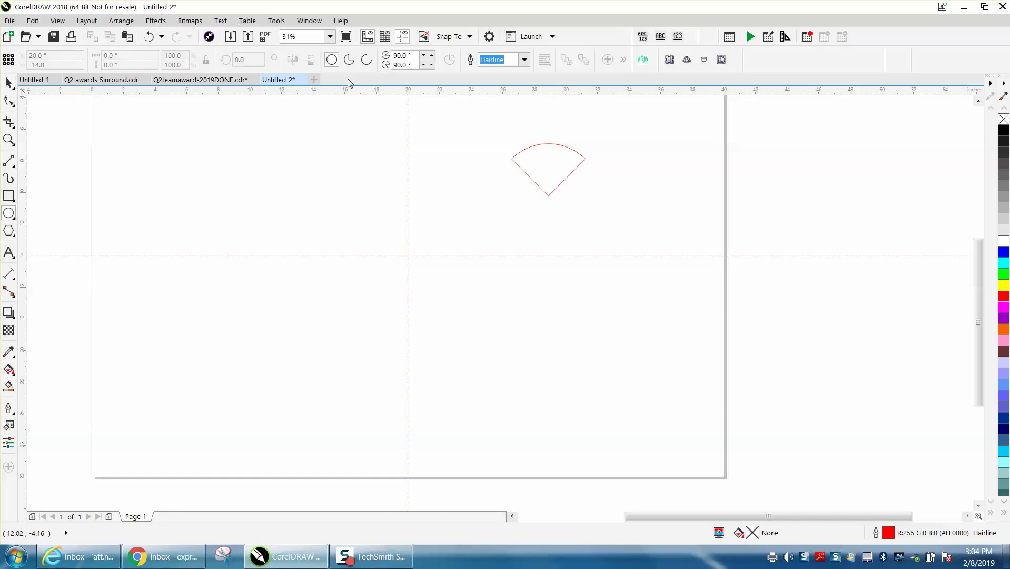
pyautogui.click(349, 60)
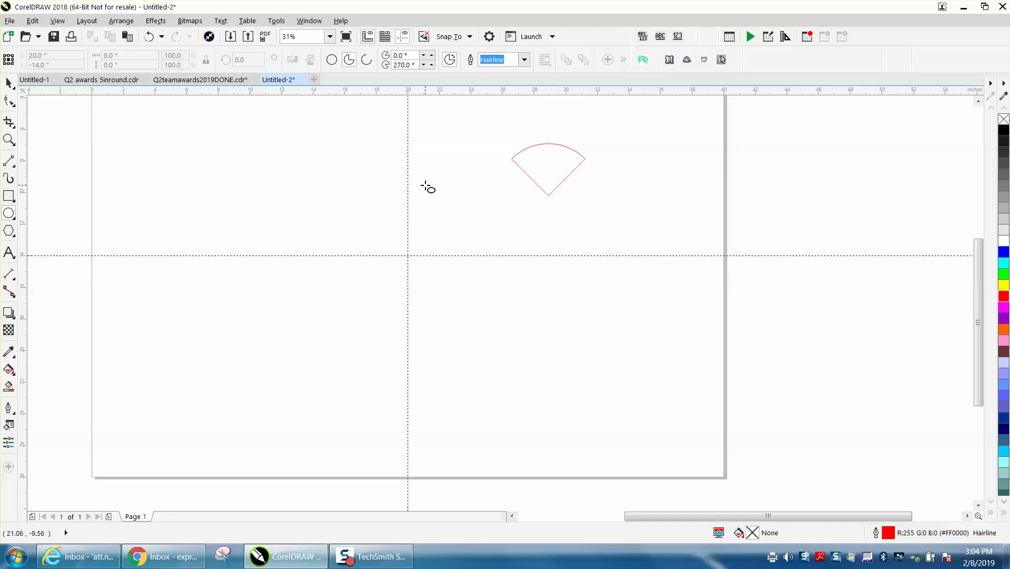
pyautogui.moveTo(425, 186); pyautogui.dragTo(338, 106)
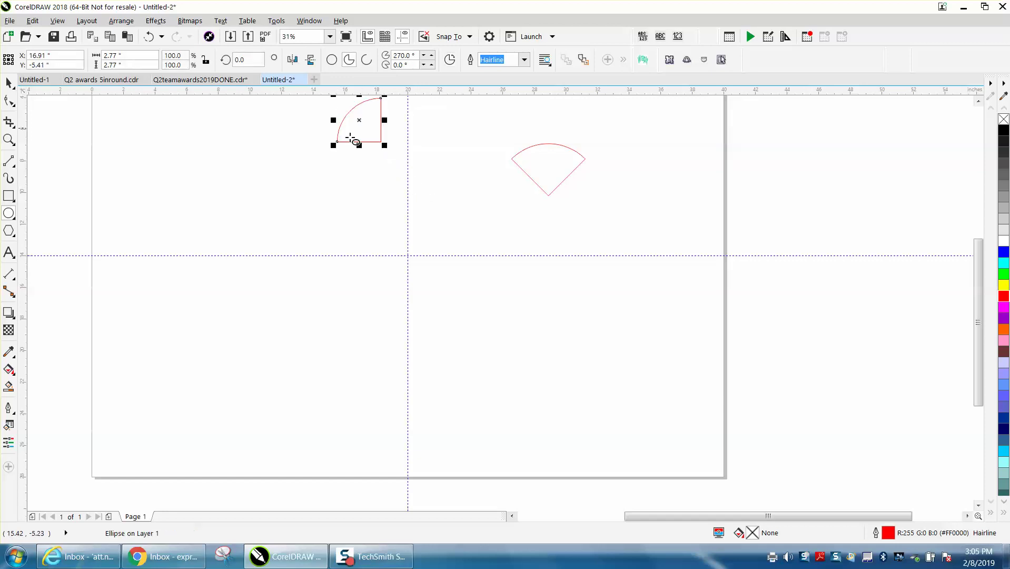
pyautogui.press('p')
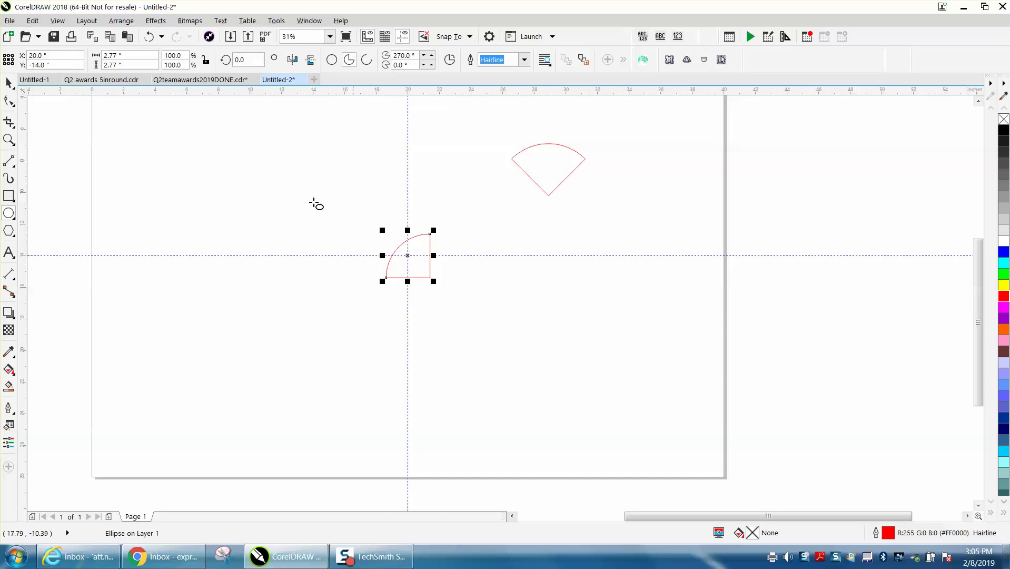
pyautogui.click(11, 86)
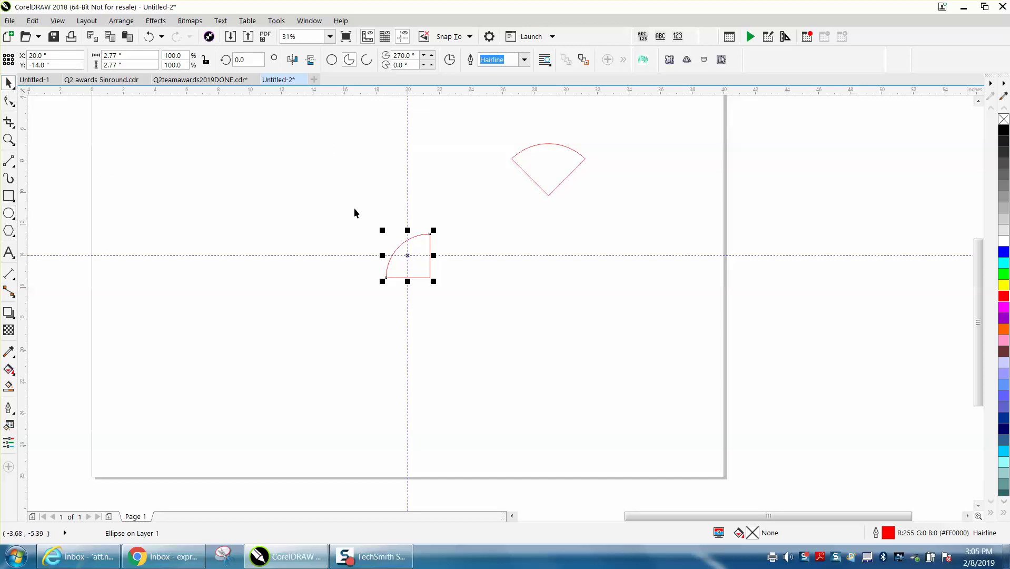
pyautogui.click(409, 256)
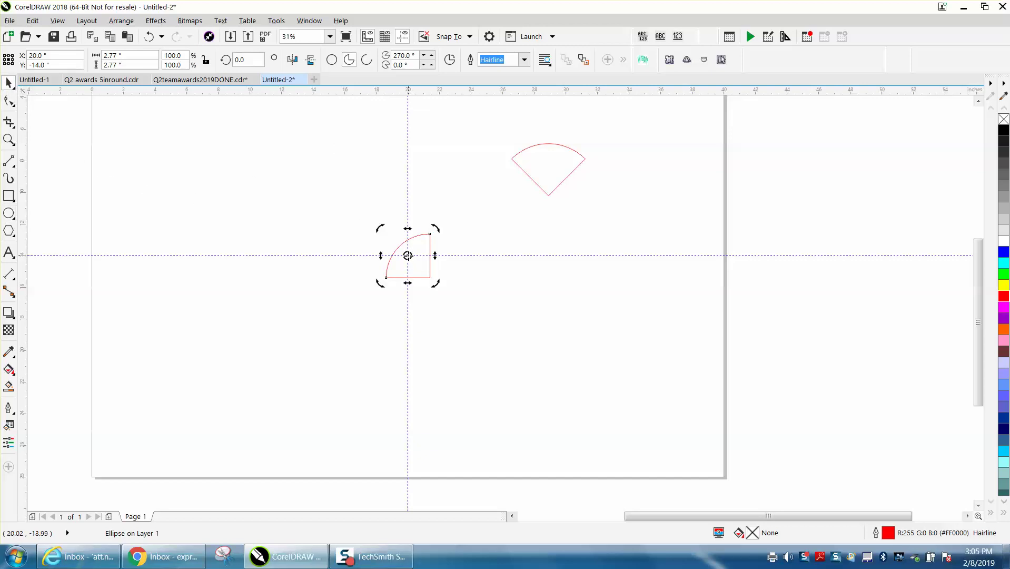
# - Rotate the wedge to 315° (360-45) about its corner and move it up toward the top wedge
pyautogui.moveTo(407, 256); pyautogui.dragTo(429, 278)
pyautogui.click(239, 60)
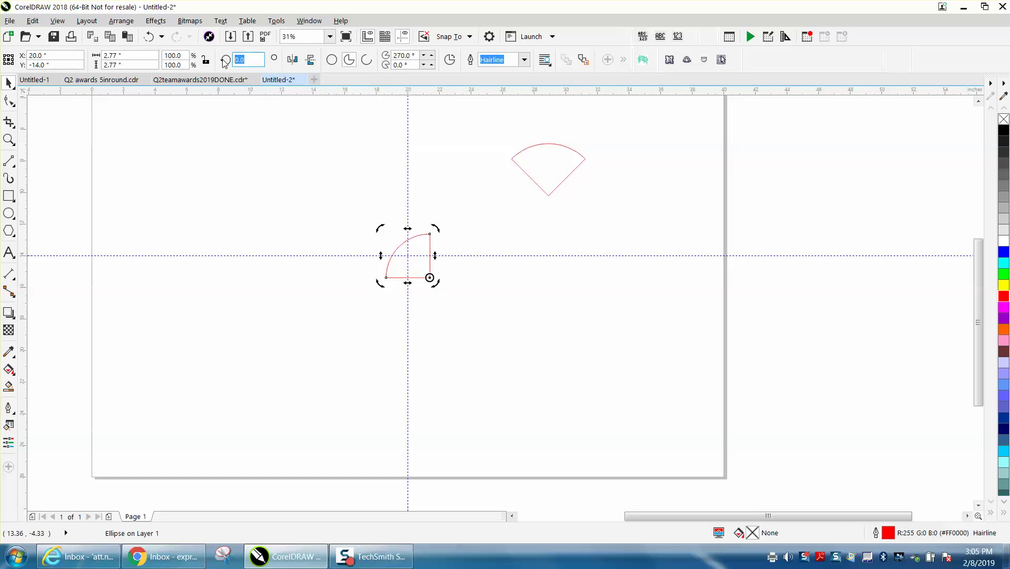
pyautogui.write('360')
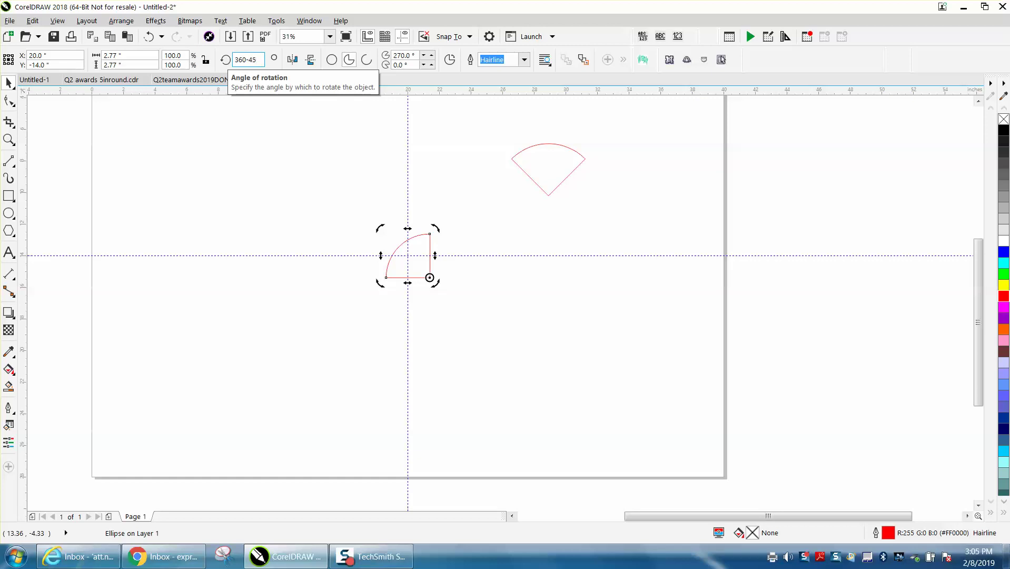
pyautogui.write('-45')
pyautogui.press('Return')
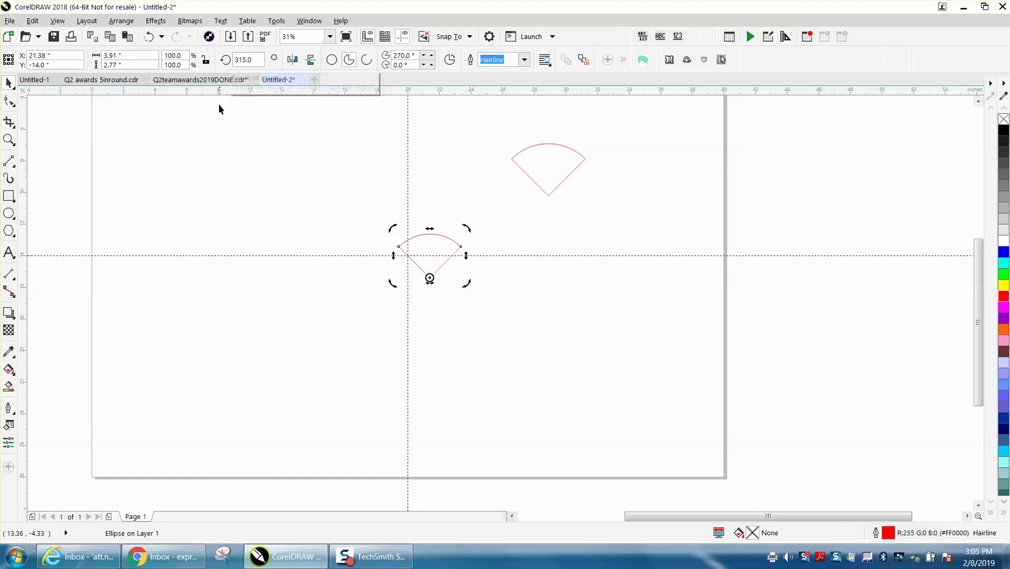
pyautogui.click(261, 149)
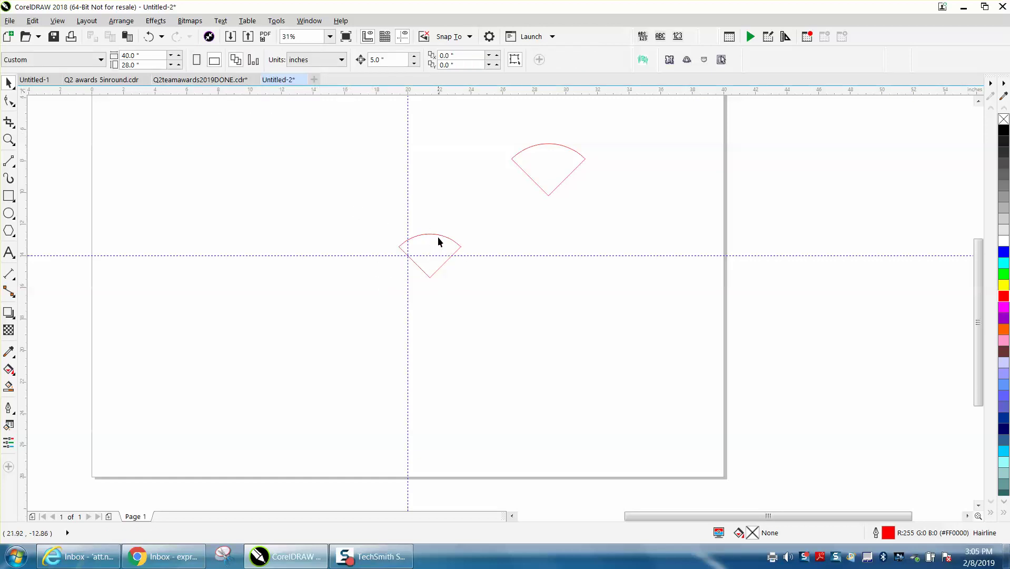
pyautogui.moveTo(438, 235); pyautogui.dragTo(483, 154)
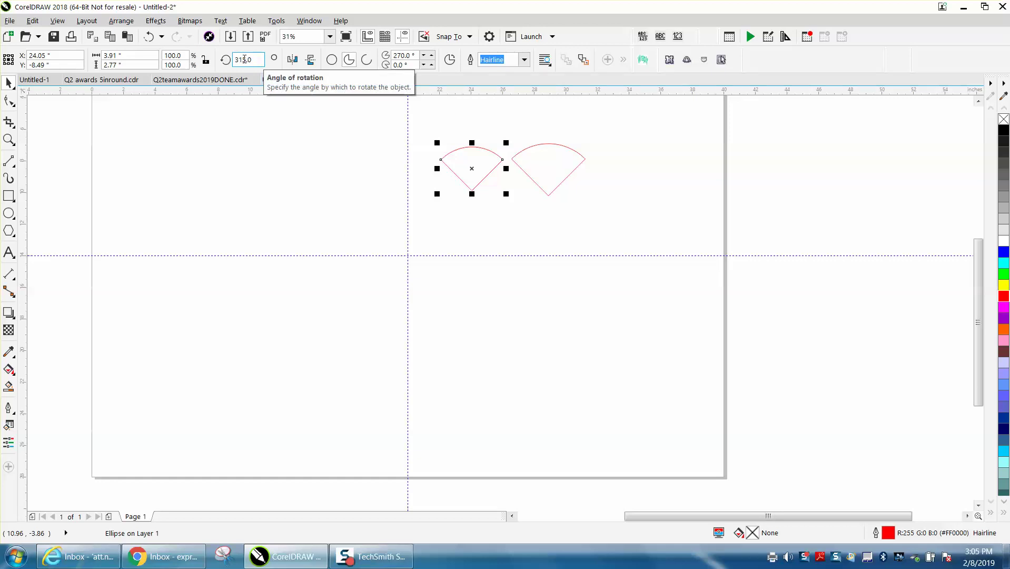
# - Undo that attempt, re-apply the 315° rotation, and place the wedge just right of the top wedge
pyautogui.click(149, 37)
pyautogui.click(151, 37)
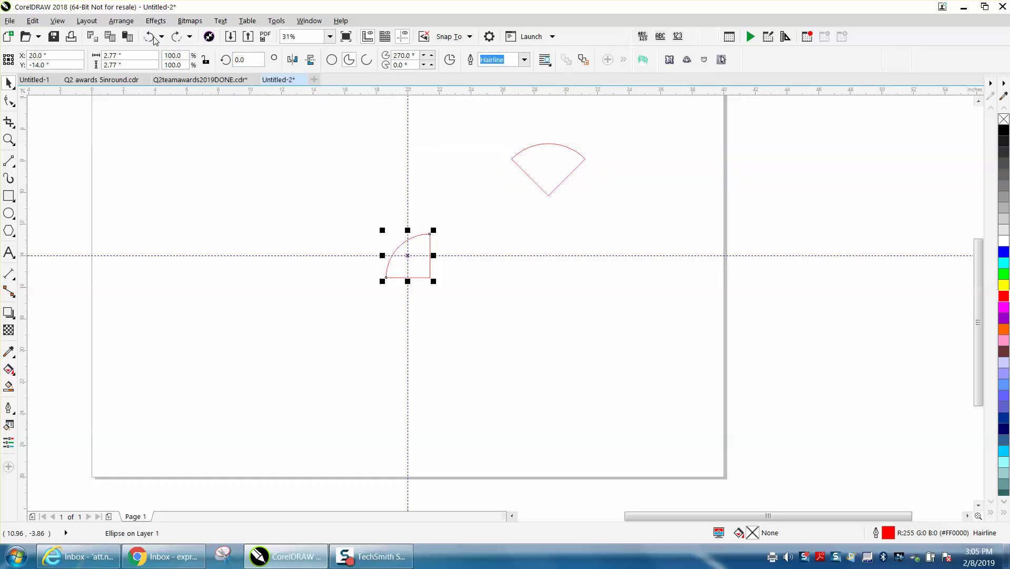
pyautogui.click(245, 60)
pyautogui.write('3')
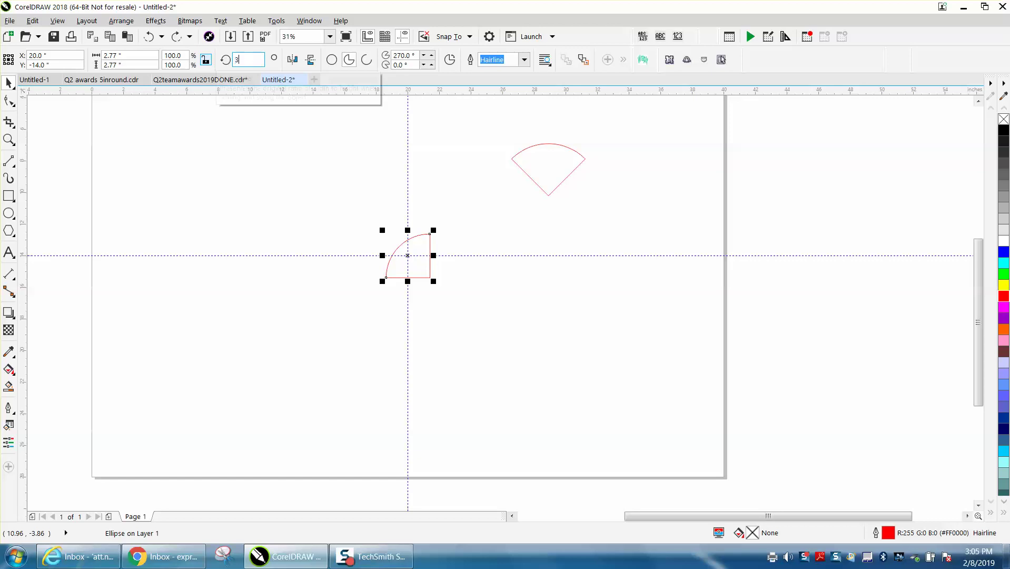
pyautogui.write('15')
pyautogui.press('Return')
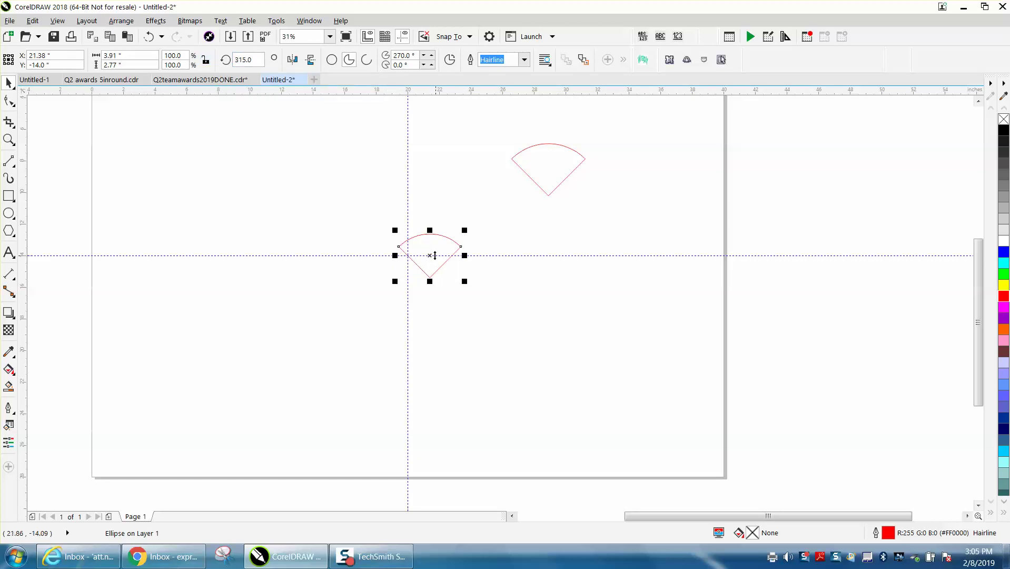
pyautogui.moveTo(430, 255); pyautogui.dragTo(618, 171)
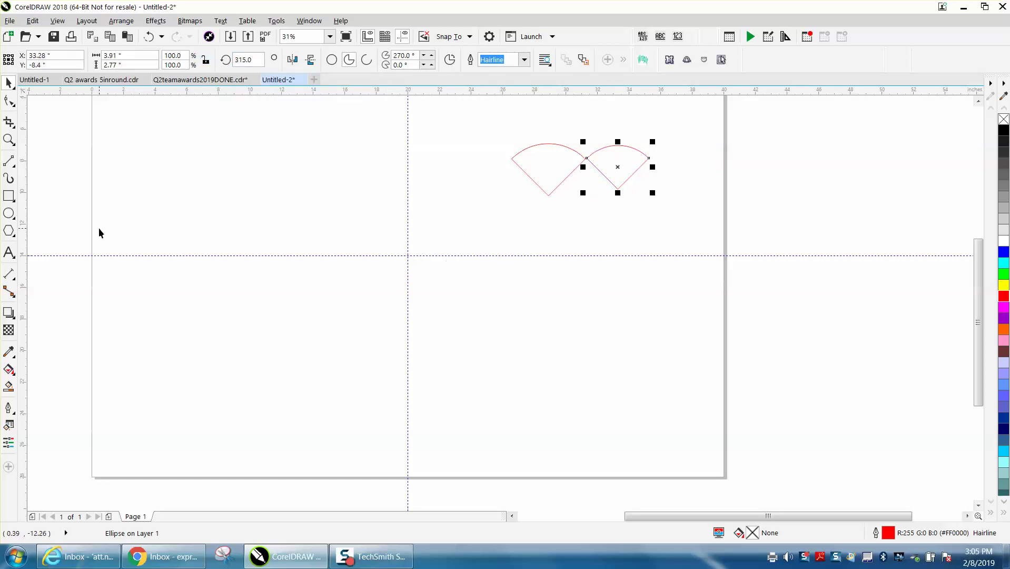
# - Draw an extra pie wedge just left of the centre
pyautogui.click(9, 213)
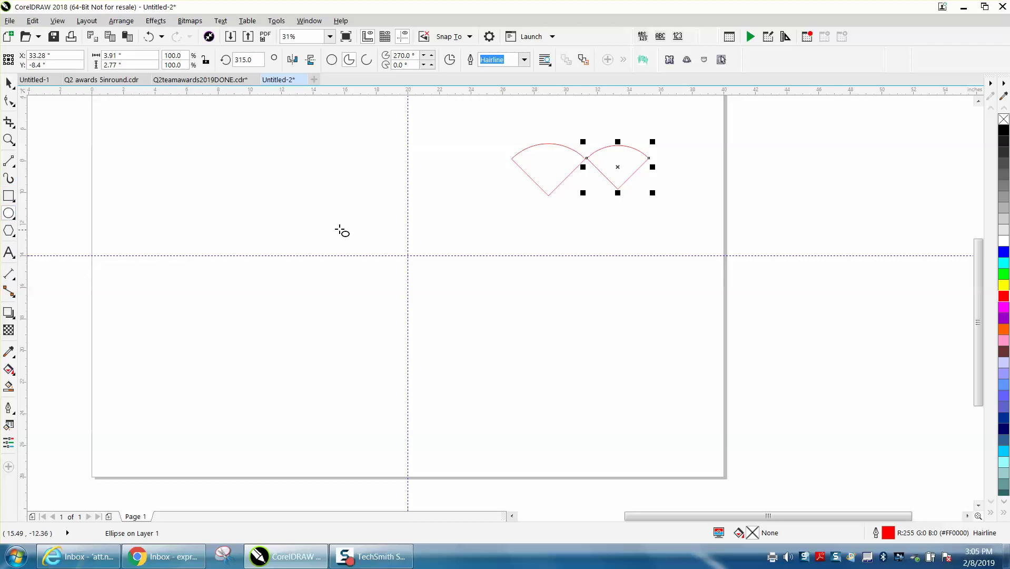
pyautogui.moveTo(413, 264); pyautogui.dragTo(356, 296)
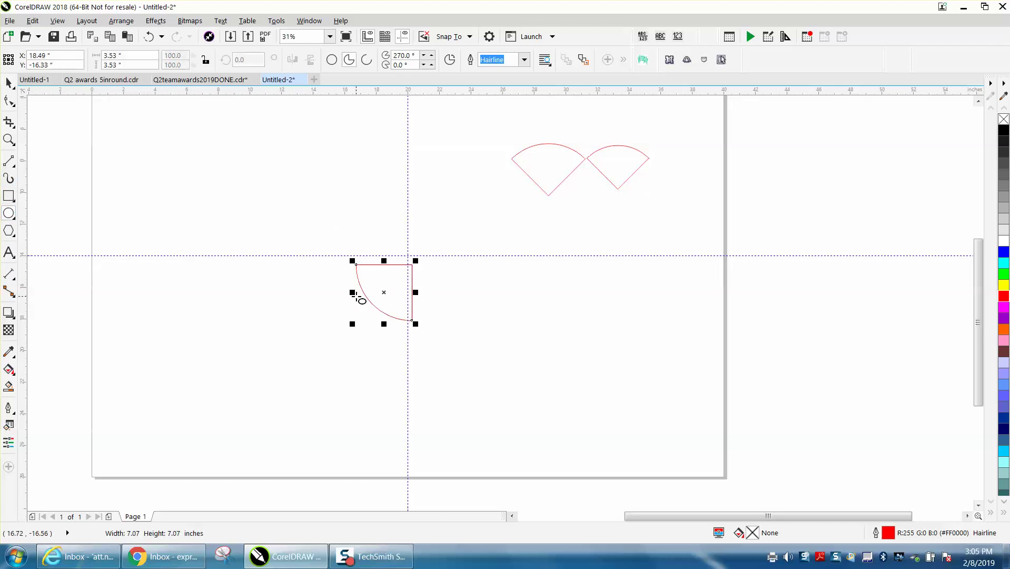
pyautogui.click(9, 82)
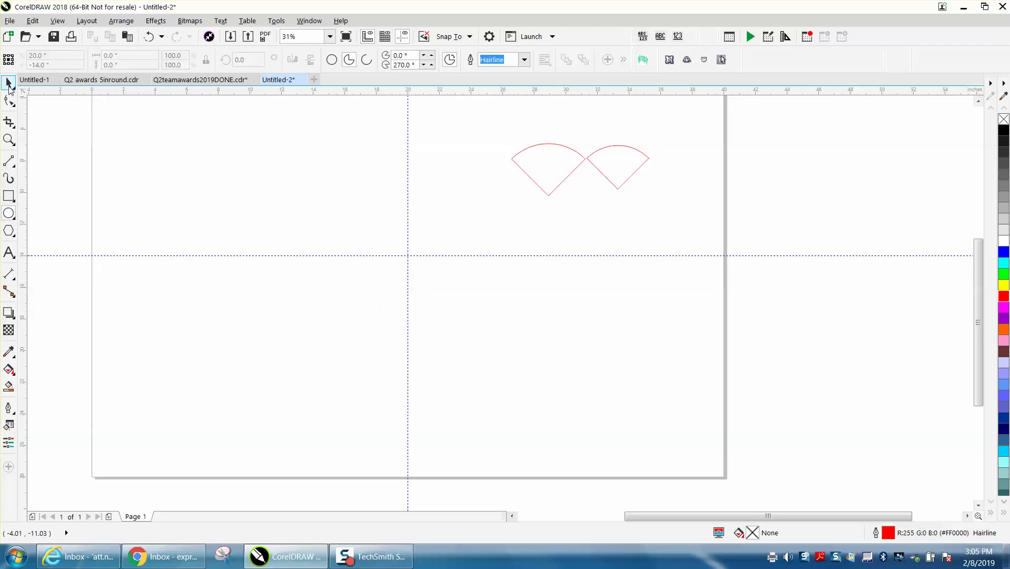
# - Switch the Ellipse tool to full-ellipse mode and draw a 6.8-inch circle centred on the guide crossing
pyautogui.click(10, 214)
pyautogui.click(332, 61)
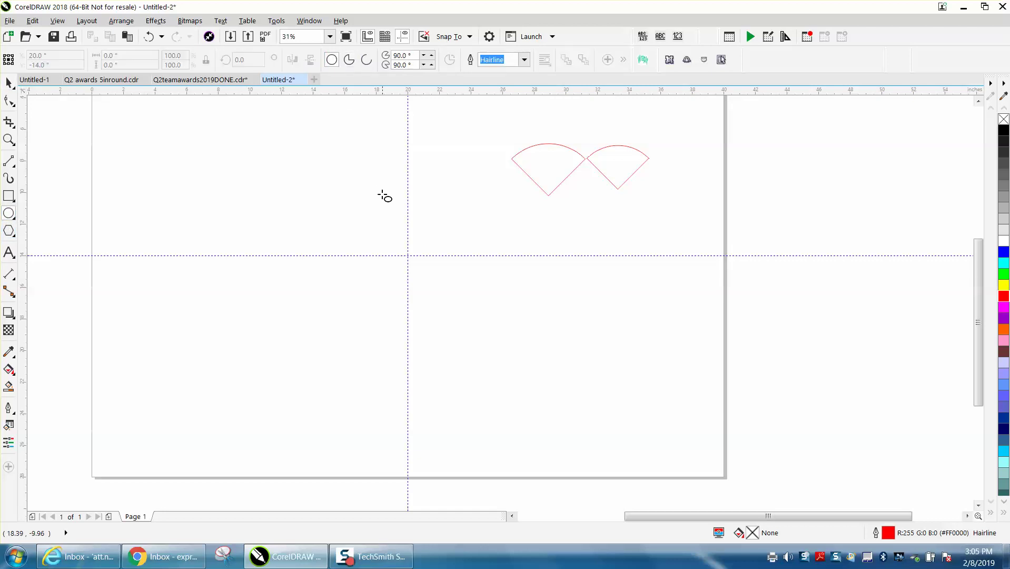
pyautogui.moveTo(471, 198); pyautogui.dragTo(374, 302)
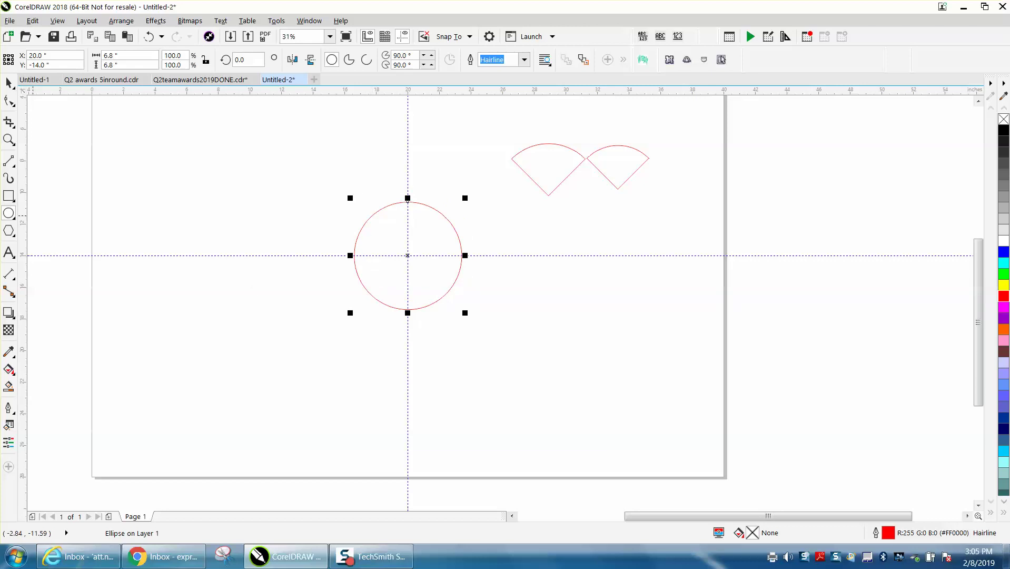
pyautogui.click(15, 165)
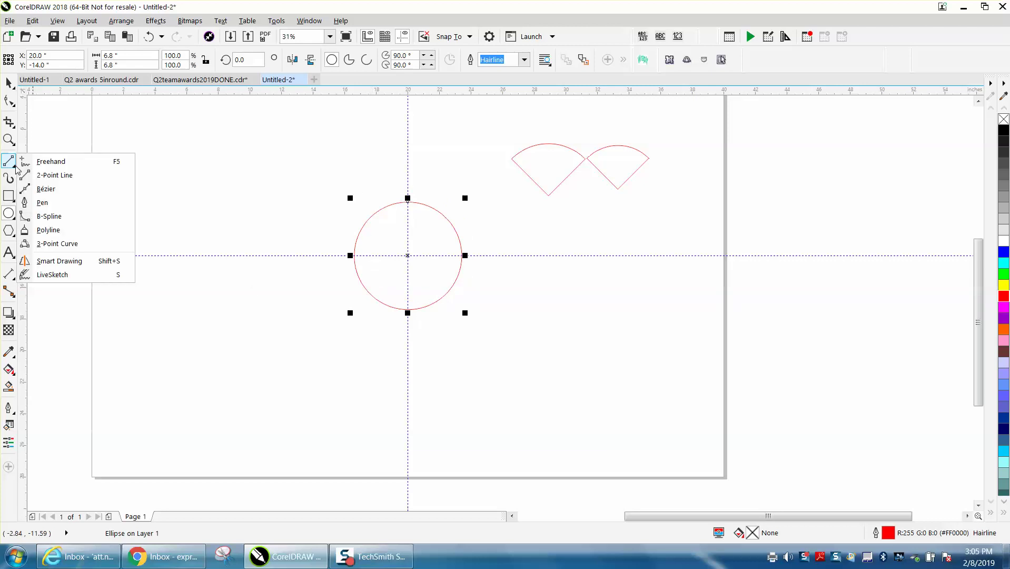
# - Draw a vertical line up from the circle's centre and rotate it 45° about that centre
pyautogui.click(46, 175)
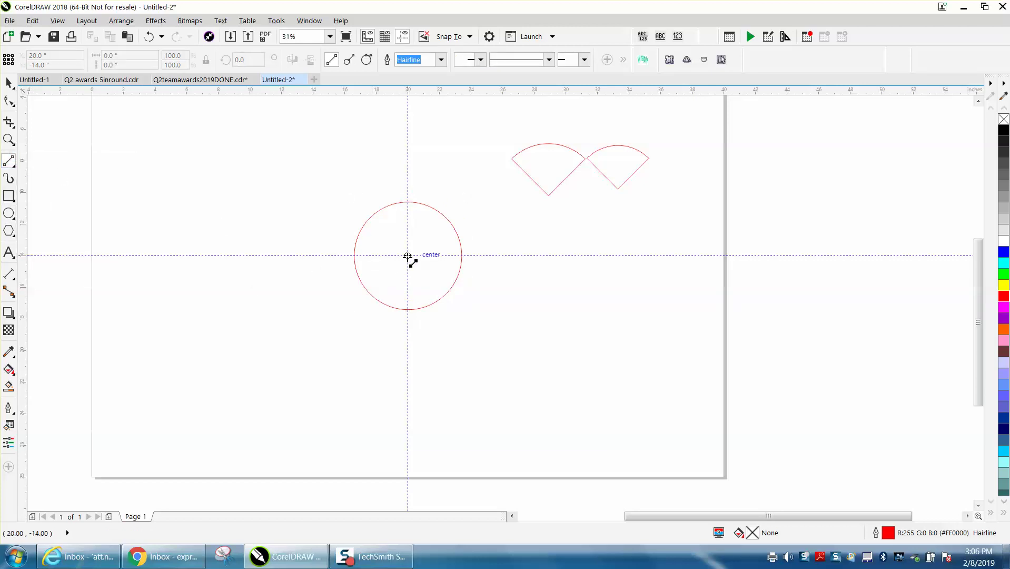
pyautogui.moveTo(408, 256); pyautogui.dragTo(408, 184)
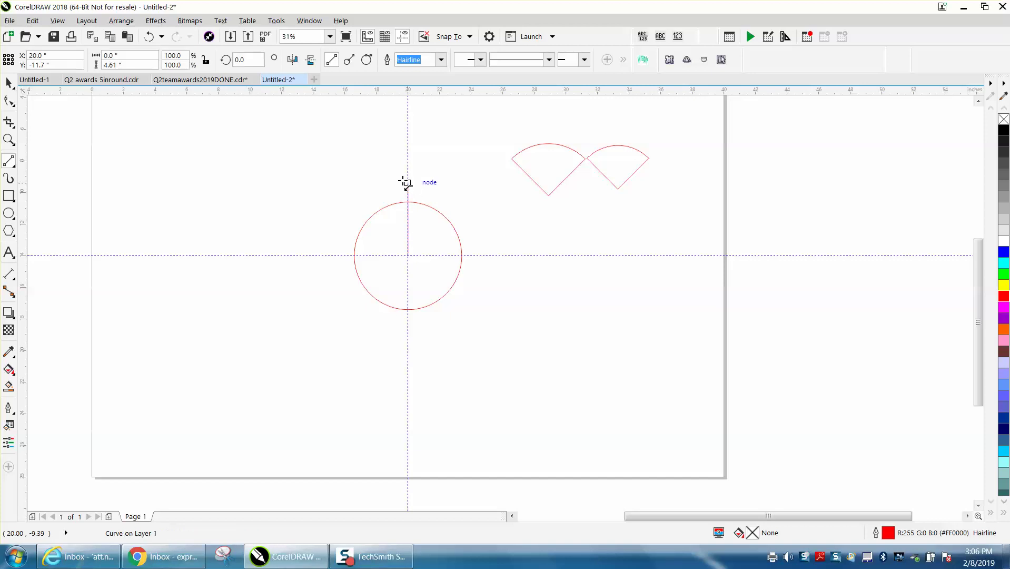
pyautogui.click(9, 83)
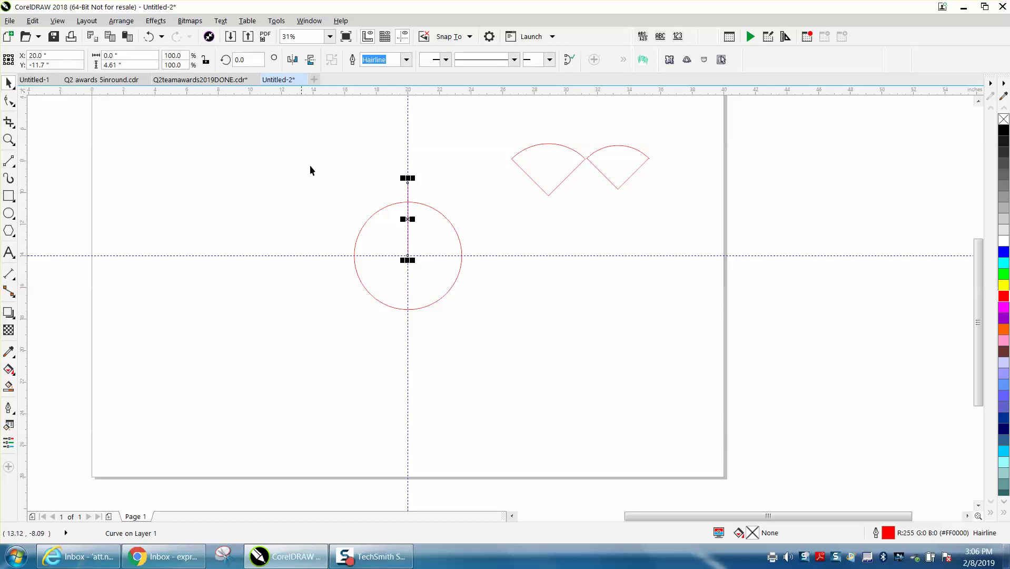
pyautogui.click(407, 219)
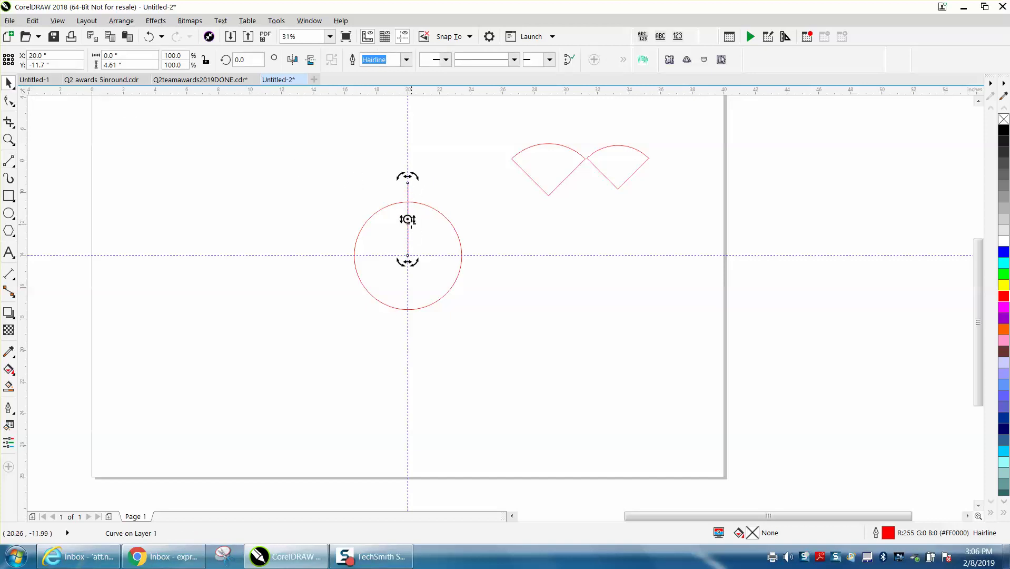
pyautogui.moveTo(408, 219); pyautogui.dragTo(408, 254)
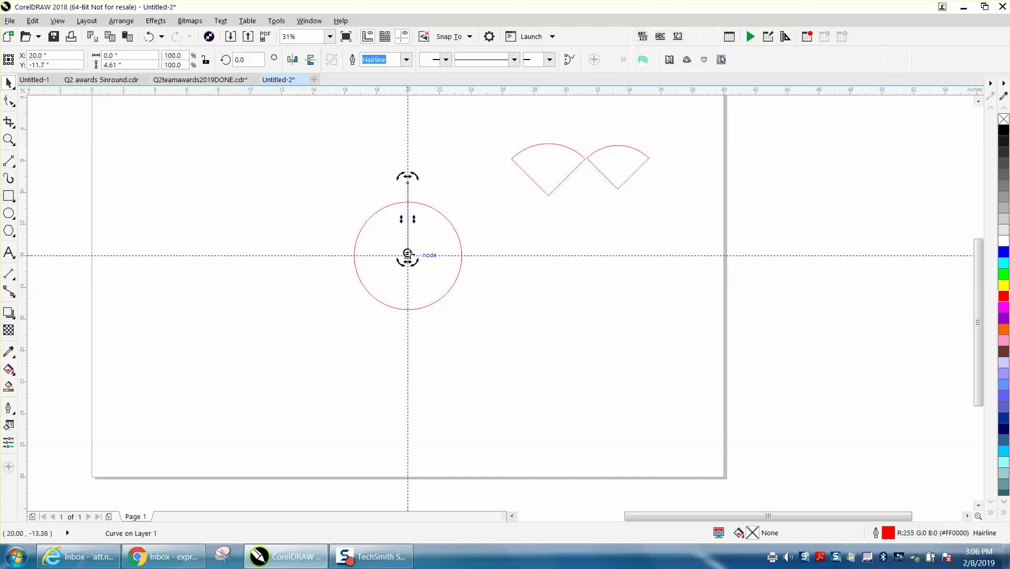
pyautogui.click(429, 202)
pyautogui.click(407, 196)
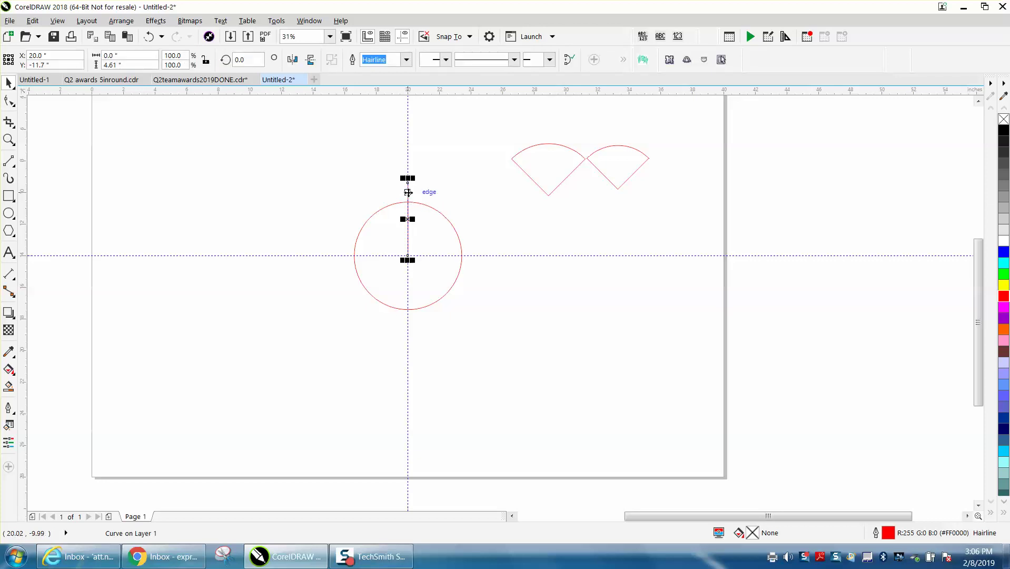
pyautogui.click(407, 195)
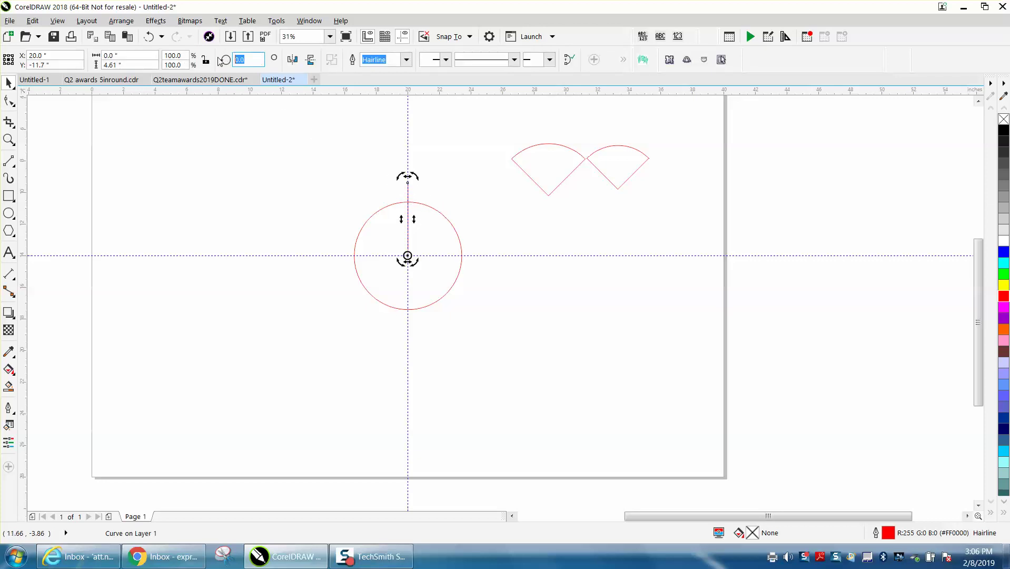
pyautogui.write('45')
pyautogui.press('Return')
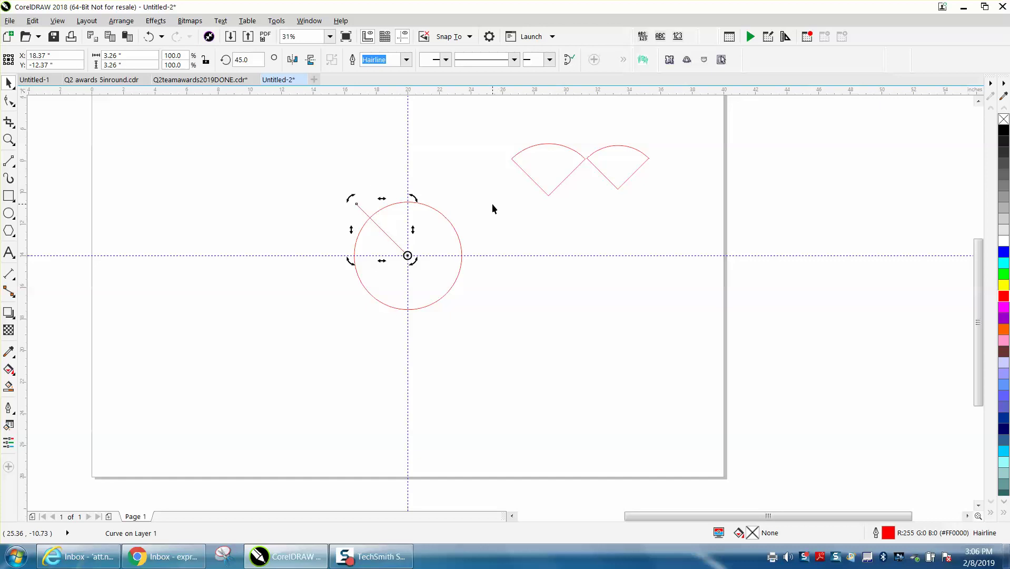
# - Add a horizontally mirrored copy of the diagonal line and snap its end to the circle centre
pyautogui.click(292, 59)
pyautogui.click(351, 268)
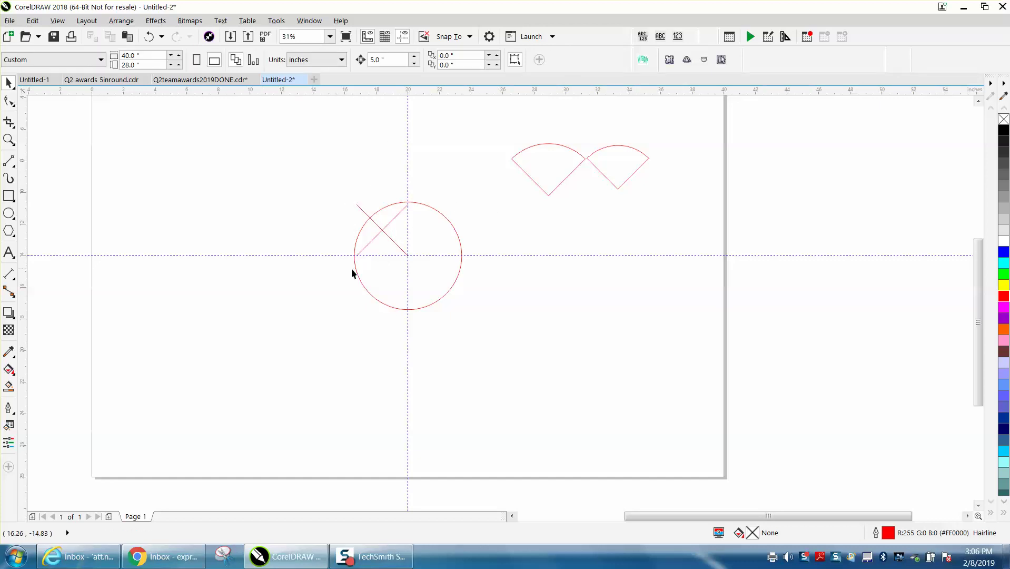
pyautogui.click(361, 253)
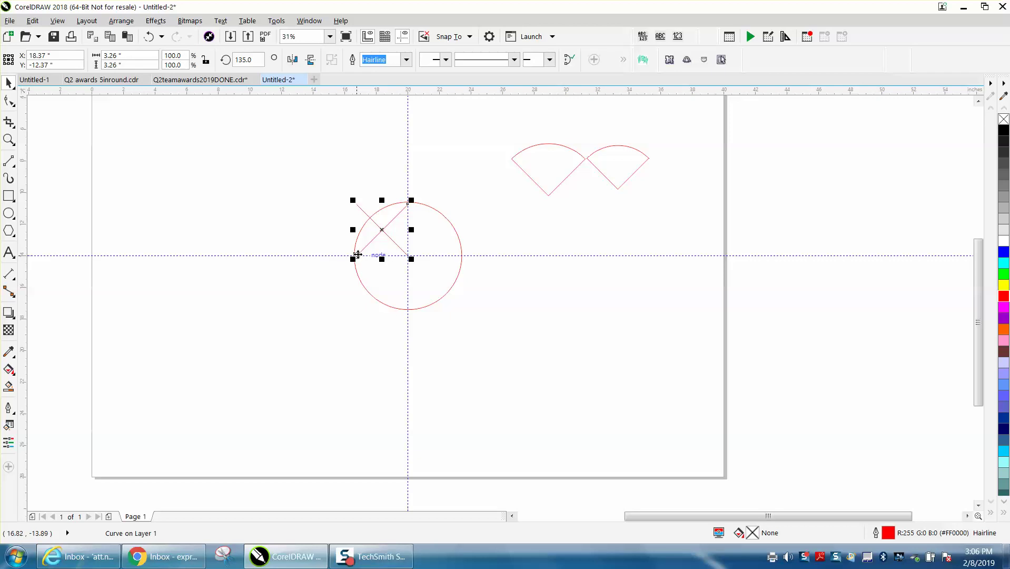
pyautogui.moveTo(358, 254); pyautogui.dragTo(408, 257)
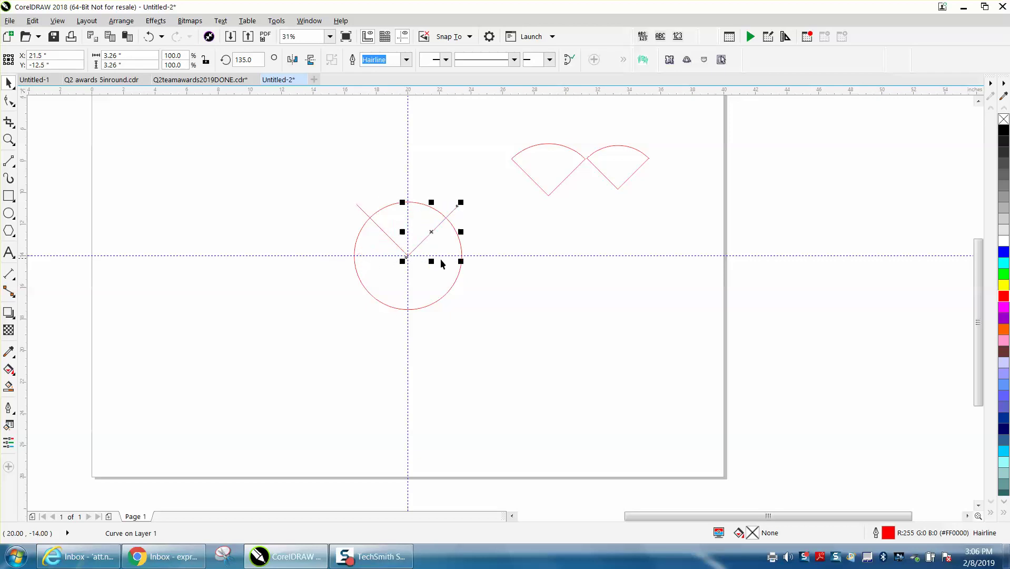
# - Smart-fill the circle's top sector into a 4.81 × 3.4-inch wedge, move it below the pair, give it no fill and red outline, and flip it
pyautogui.click(8, 386)
pyautogui.click(422, 229)
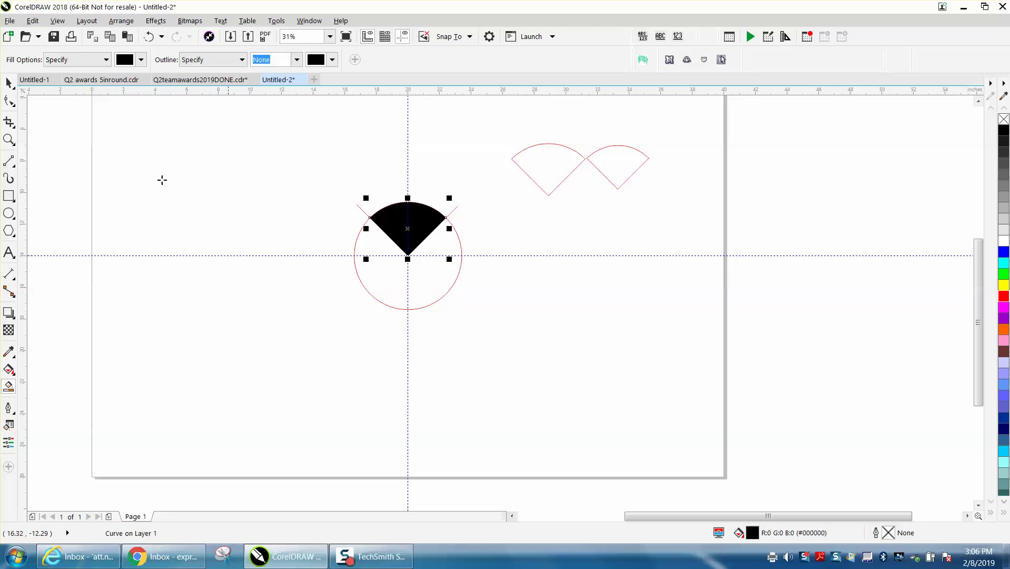
pyautogui.click(9, 82)
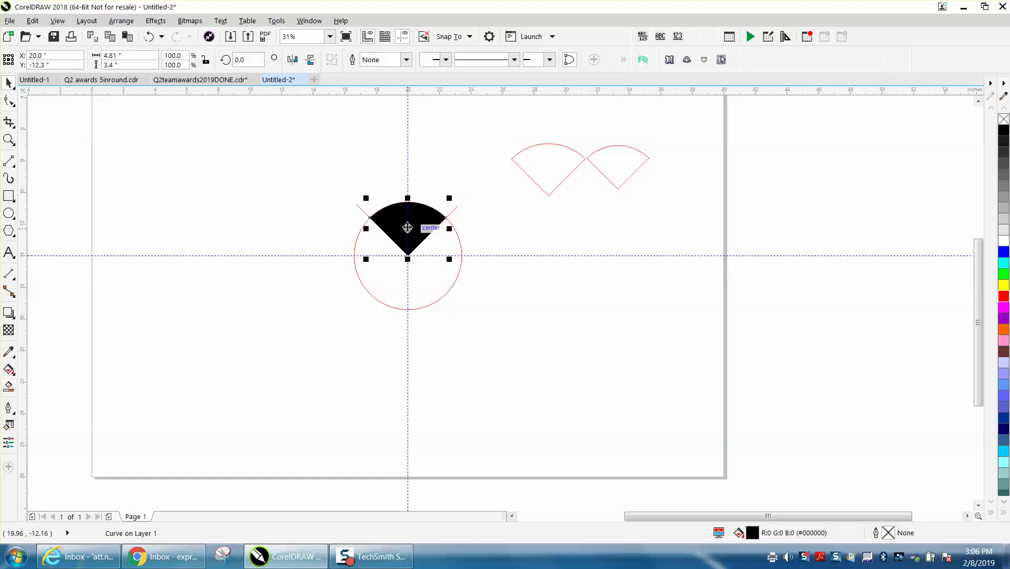
pyautogui.moveTo(409, 230); pyautogui.dragTo(584, 234)
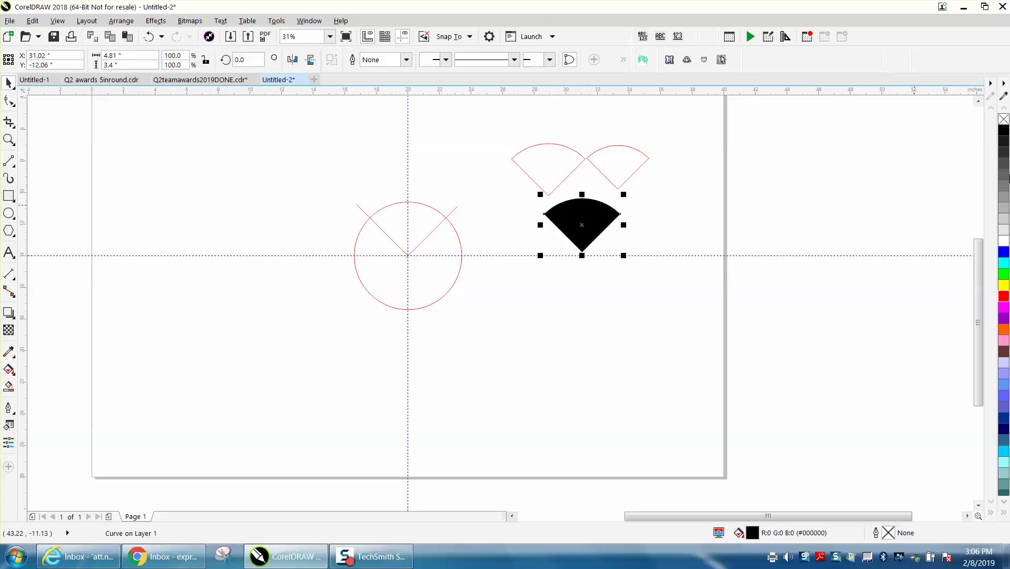
pyautogui.click(1004, 119)
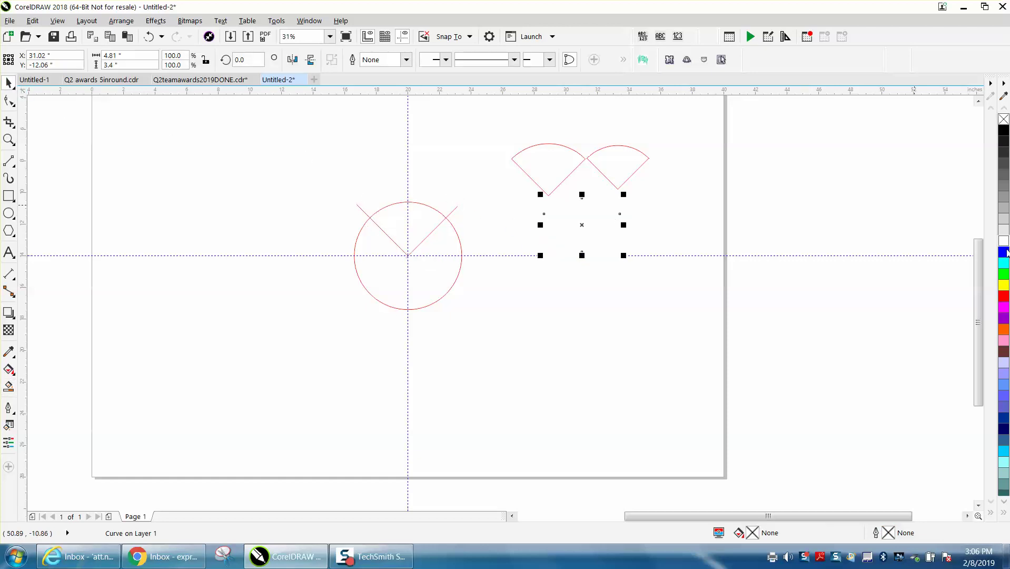
pyautogui.rightClick(1003, 297)
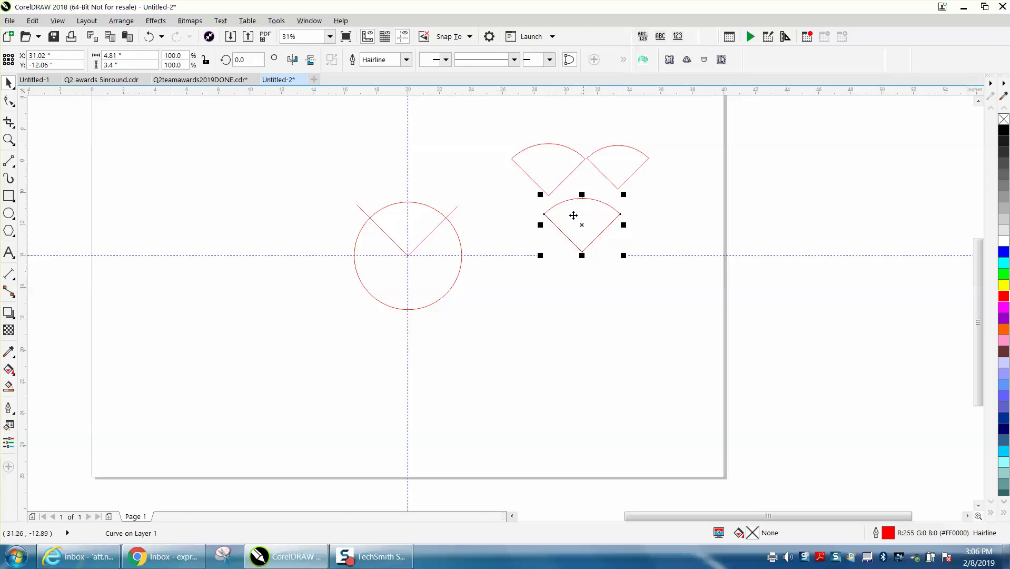
pyautogui.click(311, 59)
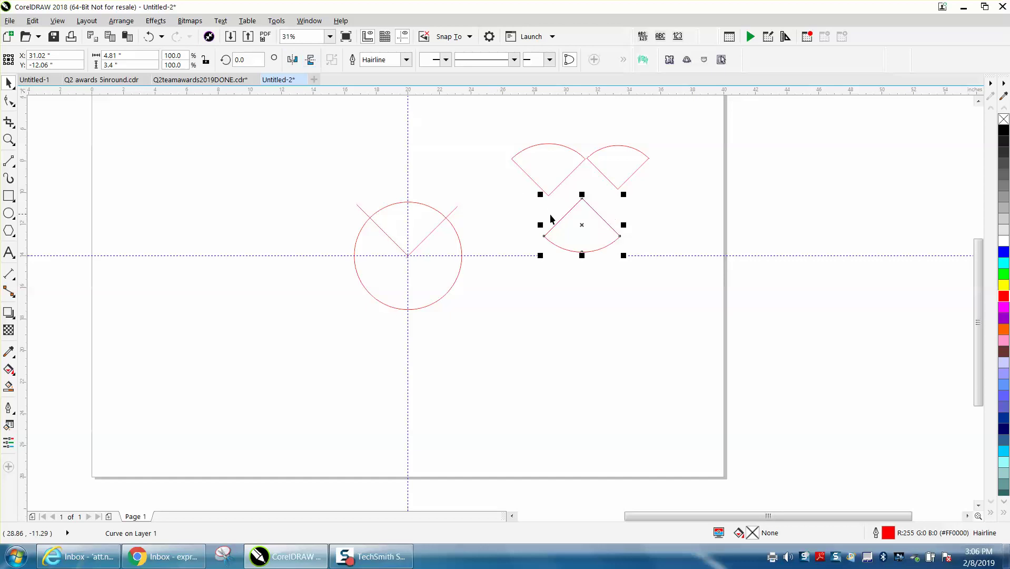
# - Move the flipped wedge up between the others and zoom in on the wedges
pyautogui.moveTo(581, 225); pyautogui.dragTo(586, 186)
pyautogui.click(9, 139)
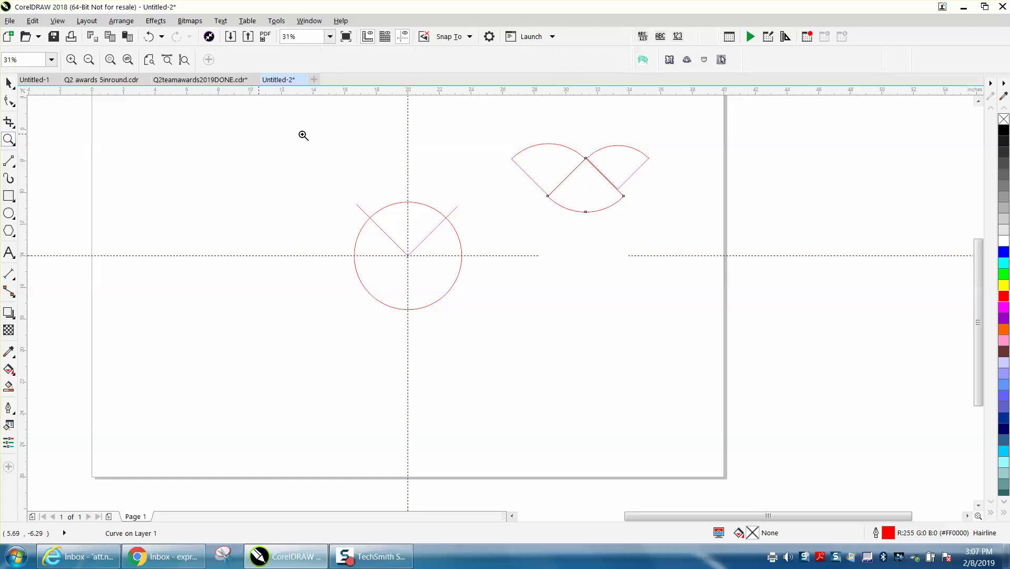
pyautogui.moveTo(490, 121); pyautogui.dragTo(718, 231)
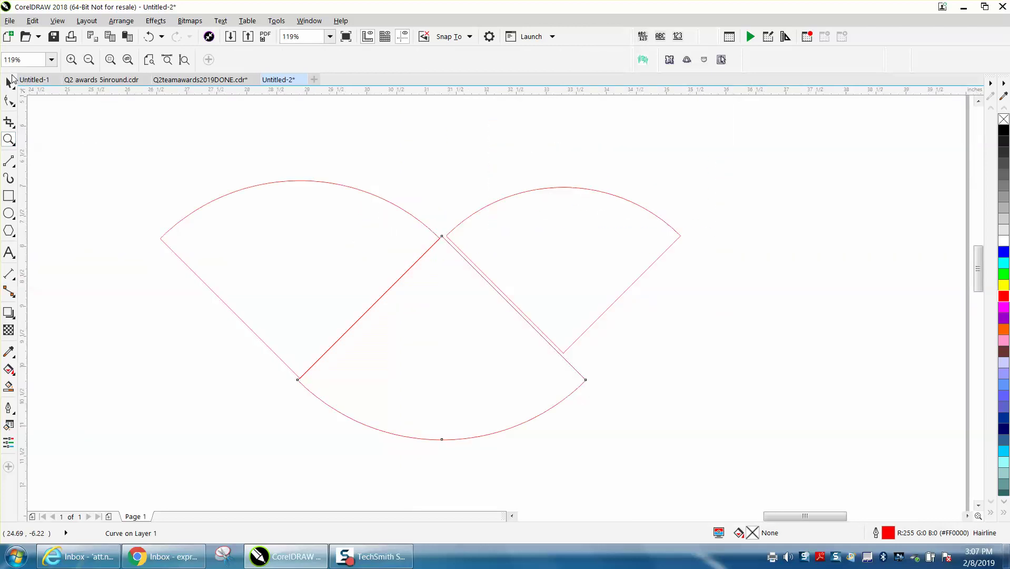
# - Delete the flipped bottom wedge and the left wedge, keeping the 315° right wedge
pyautogui.click(9, 83)
pyautogui.press('Delete')
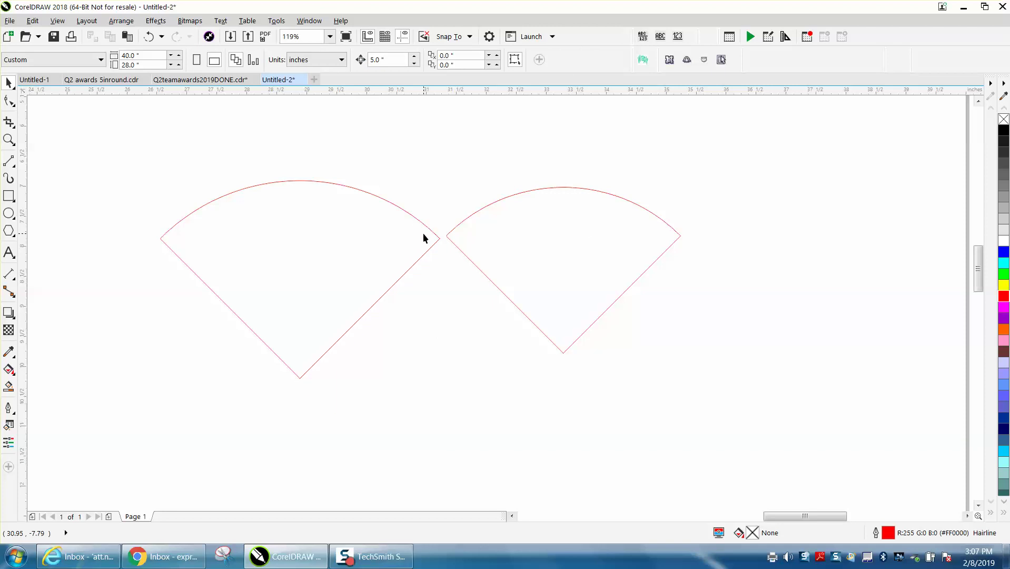
pyautogui.click(421, 224)
pyautogui.press('Delete')
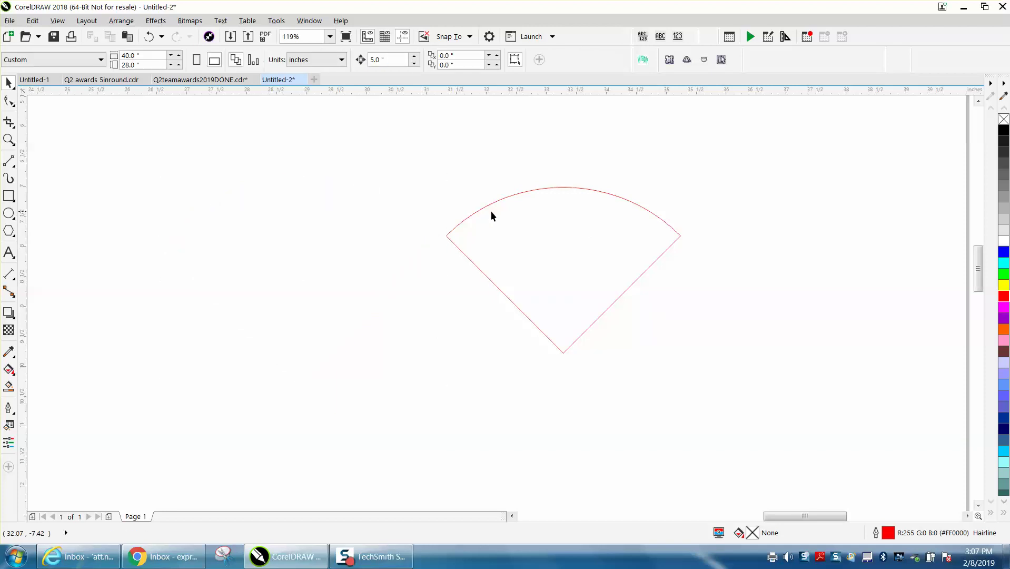
pyautogui.click(494, 205)
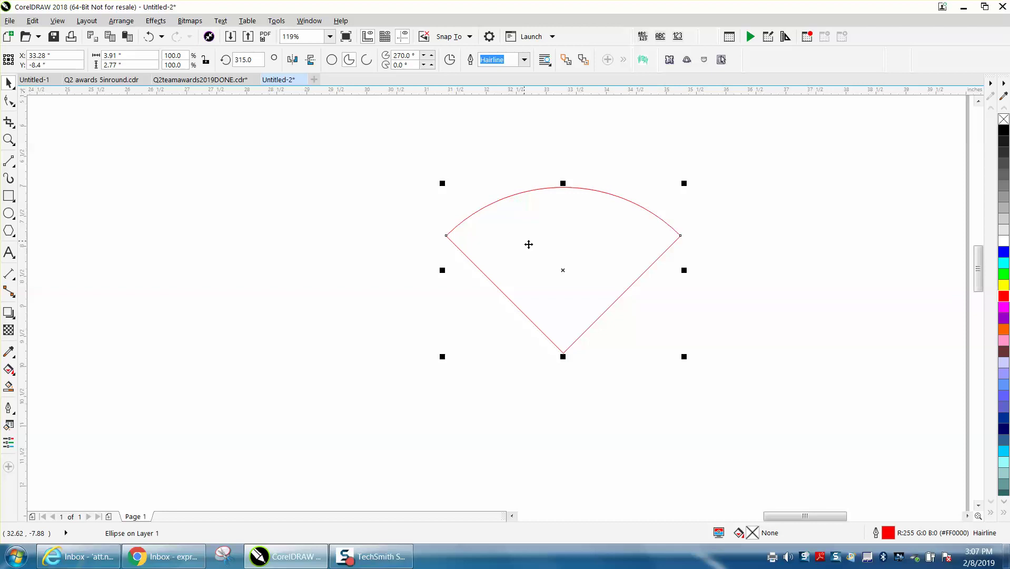
# - Make a mirrored copy of the 3.91 × 2.77-inch wedge to the left of the original
pyautogui.moveTo(565, 268); pyautogui.dragTo(332, 269)
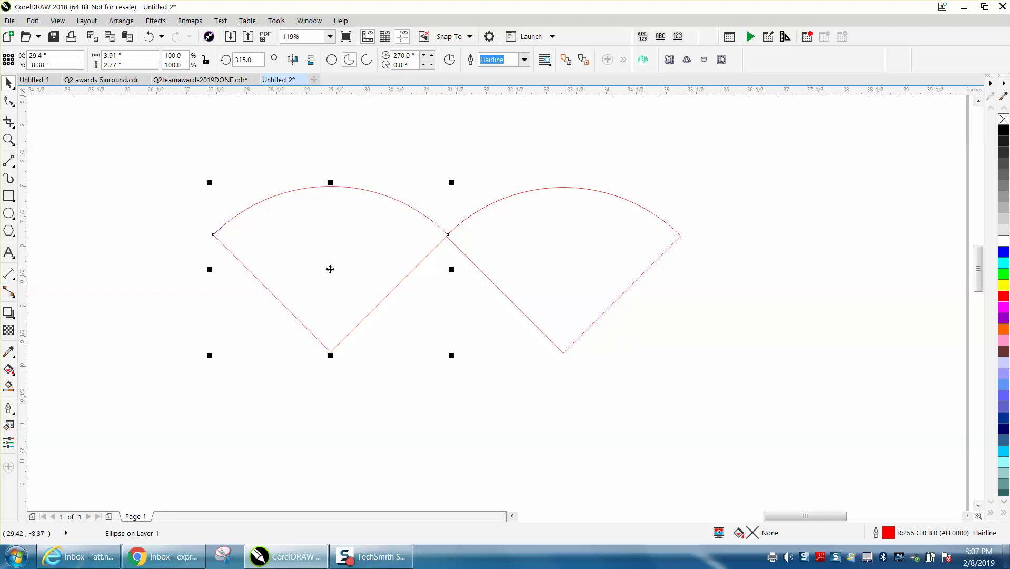
pyautogui.press('Delete')
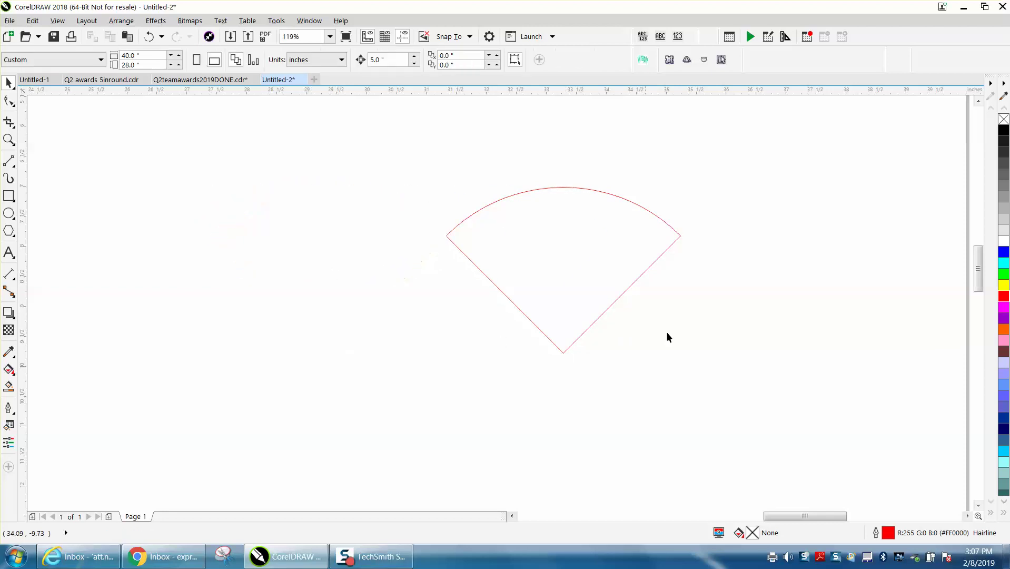
pyautogui.click(679, 237)
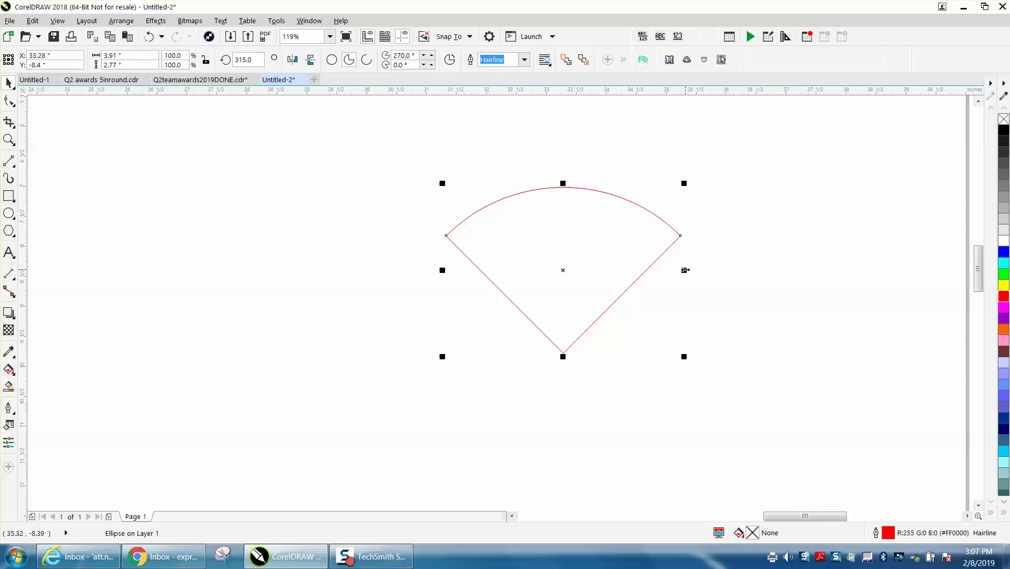
pyautogui.moveTo(685, 270); pyautogui.dragTo(644, 268)
pyautogui.moveTo(453, 254); pyautogui.dragTo(430, 285)
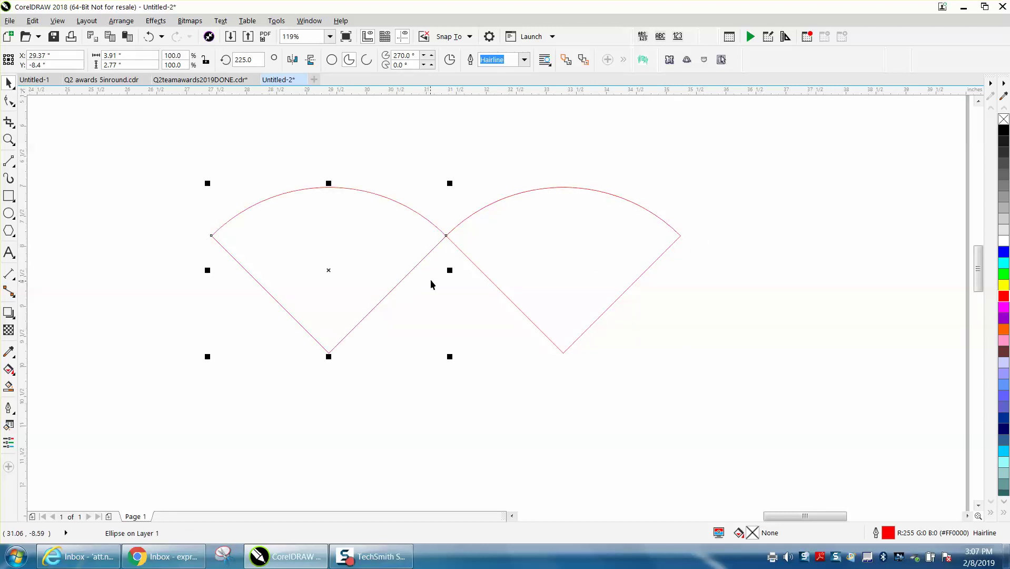
# - Flip the right wedge upside down and slide it between the two upright wedges
pyautogui.click(497, 183)
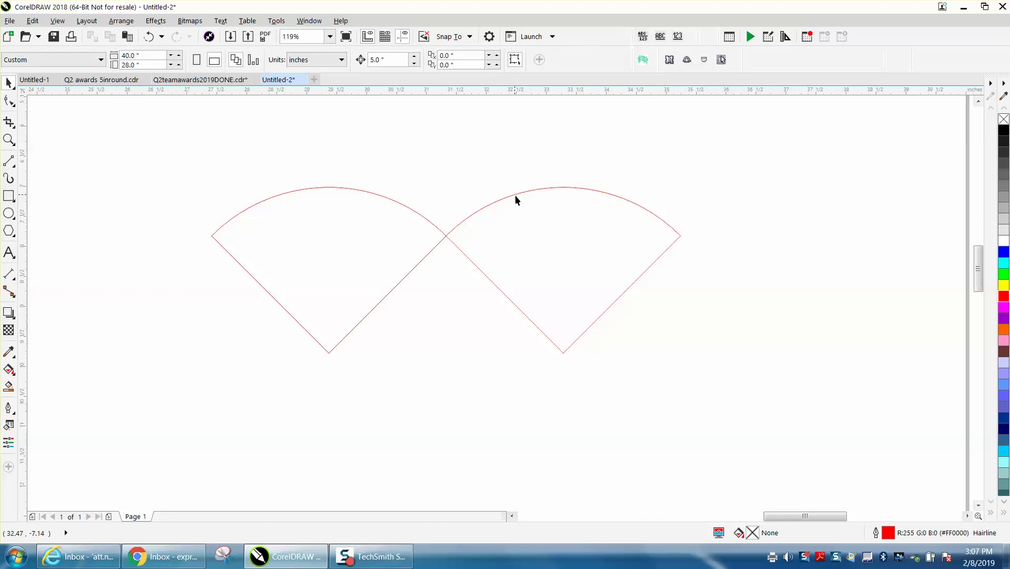
pyautogui.click(516, 196)
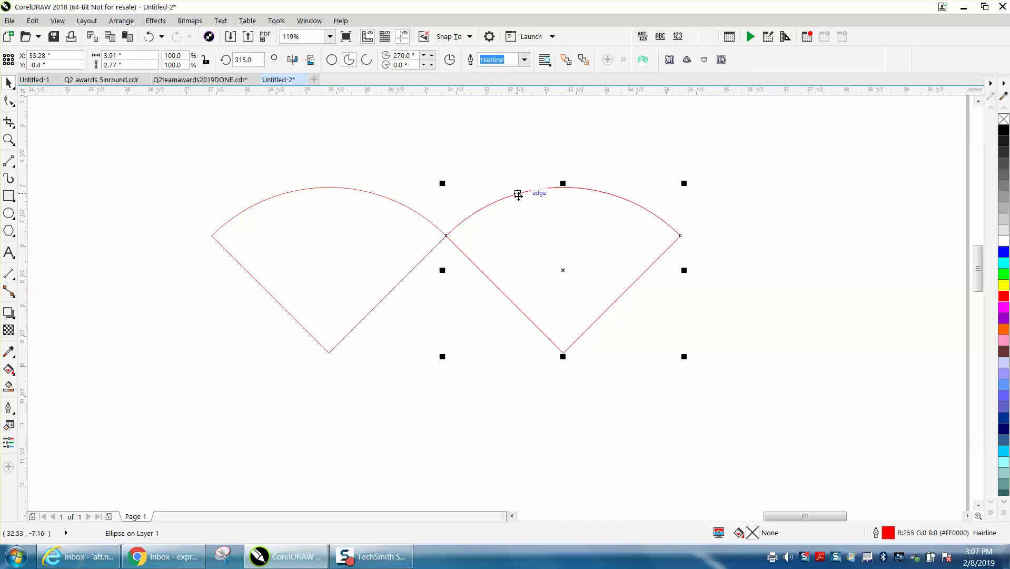
pyautogui.click(311, 63)
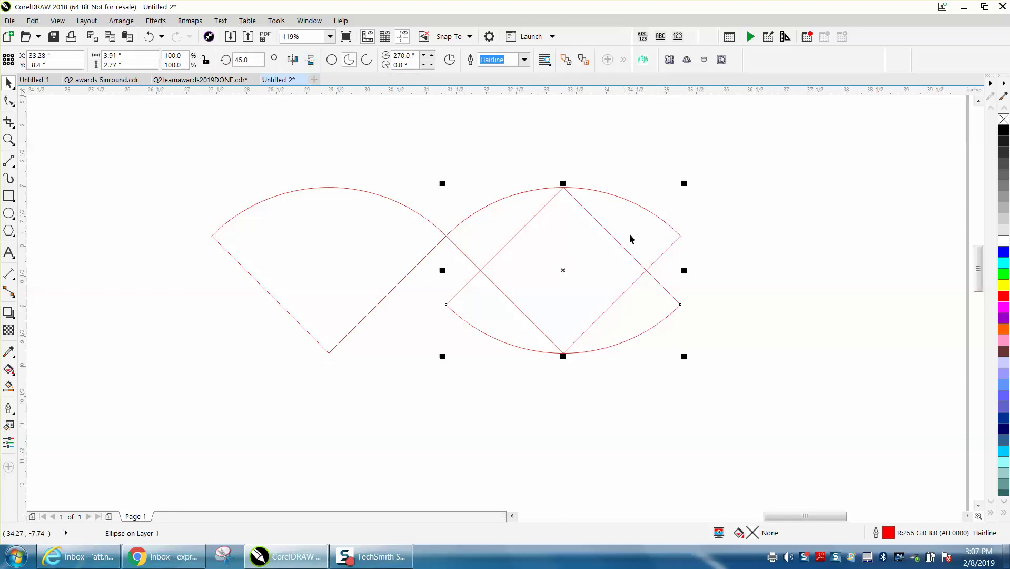
pyautogui.moveTo(561, 196); pyautogui.dragTo(446, 238)
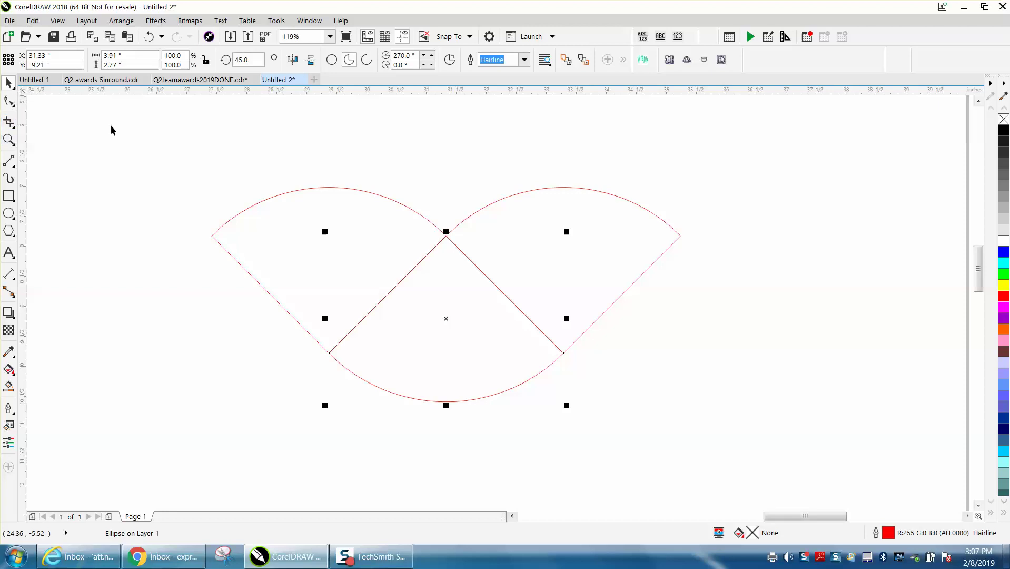
# - Marquee-select the three wedges and weld them into one 7.83 × 3.58-inch red-outline curve
pyautogui.moveTo(133, 135); pyautogui.dragTo(376, 336)
pyautogui.moveTo(725, 462); pyautogui.dragTo(725, 462)
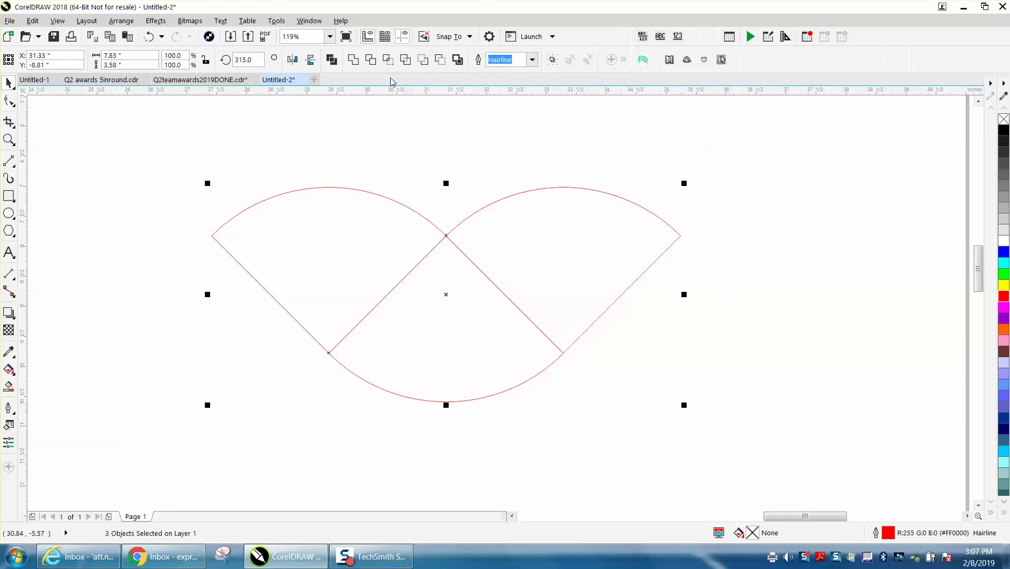
pyautogui.click(351, 59)
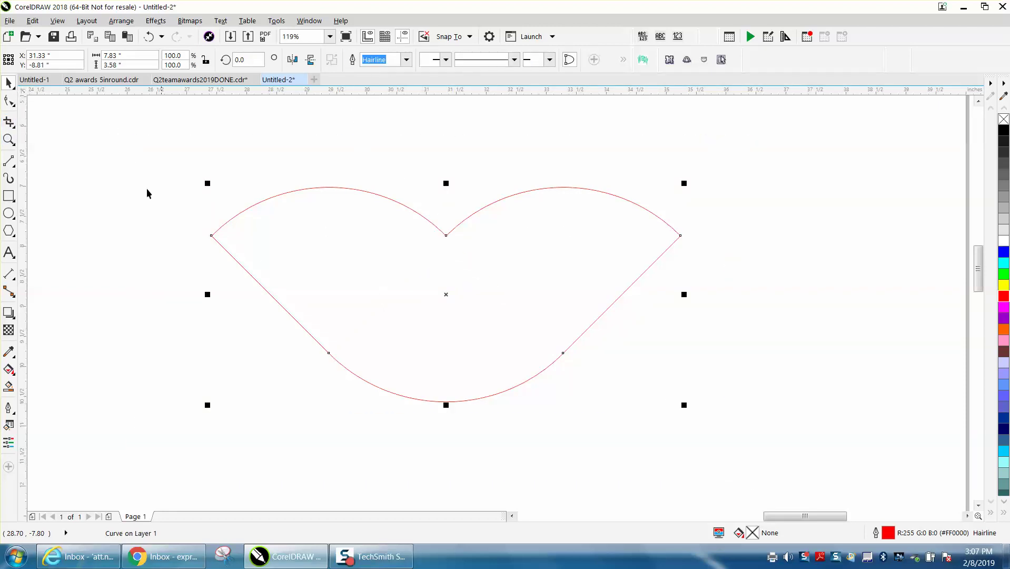
pyautogui.click(137, 148)
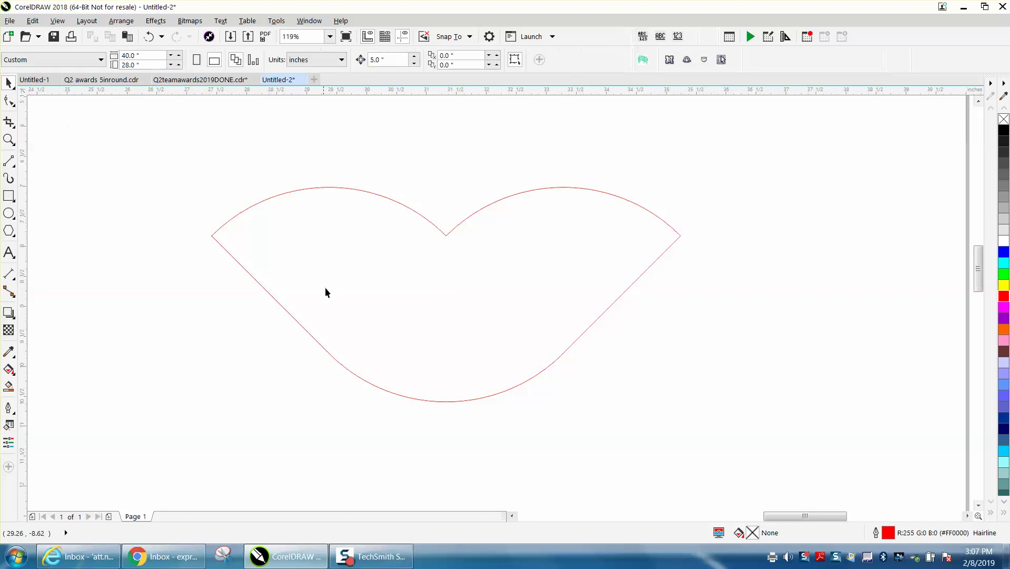
pyautogui.scroll(-3, 325, 289)
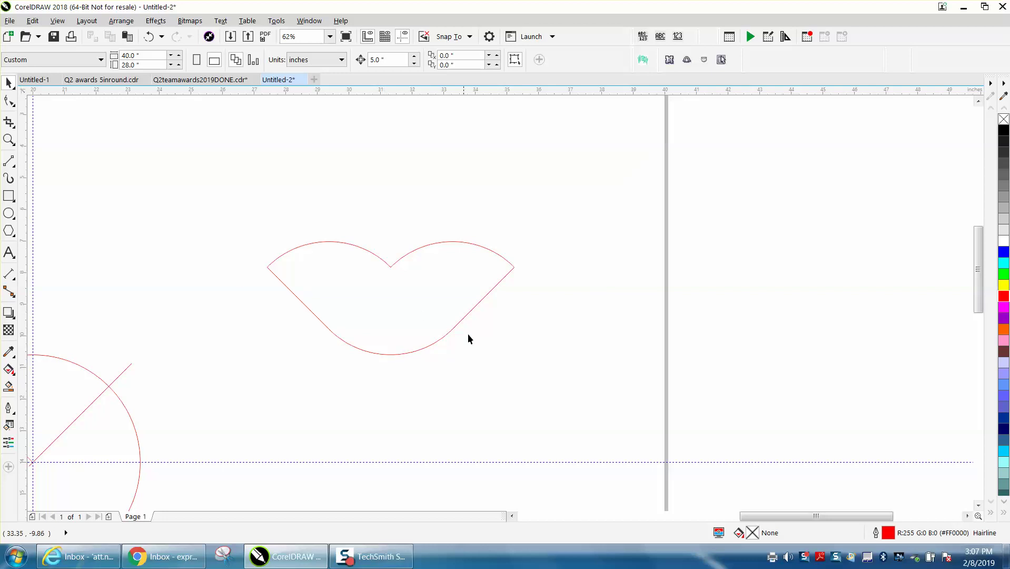
# - Undo the weld, add a horizontal guideline, and place upside-down wedge copies at the chain's right end
pyautogui.click(151, 37)
pyautogui.moveTo(322, 93); pyautogui.dragTo(326, 97)
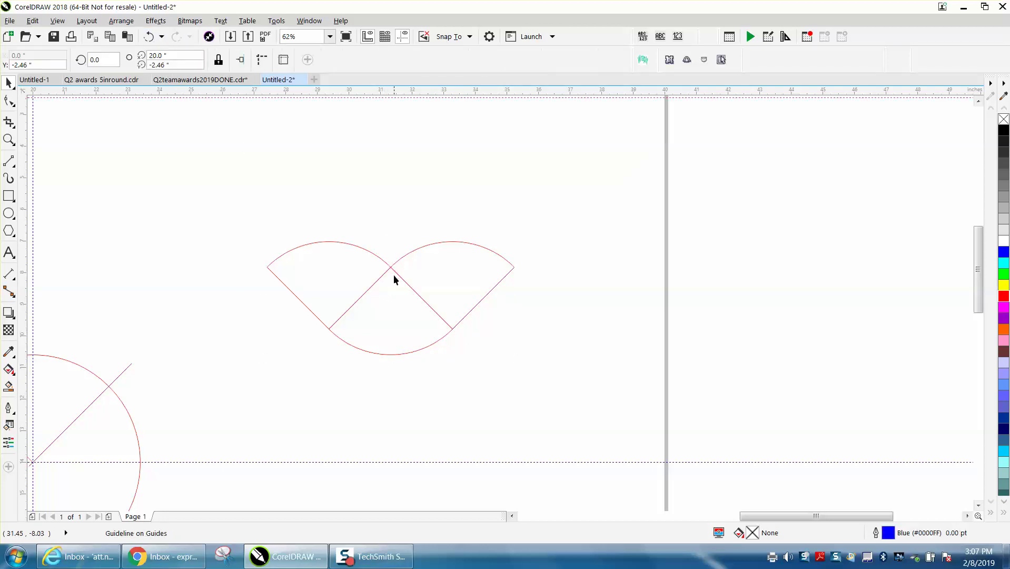
pyautogui.click(402, 295)
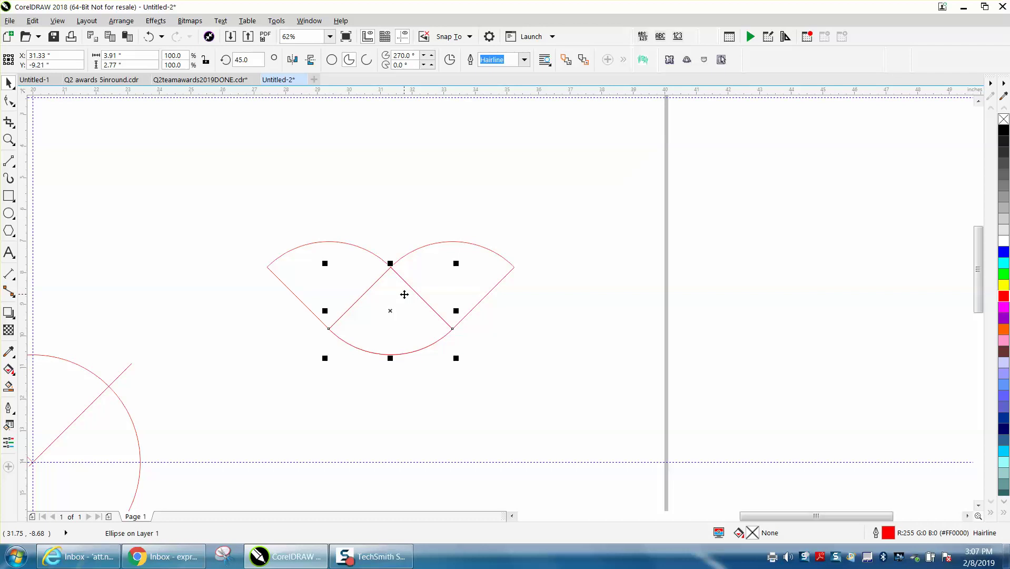
pyautogui.moveTo(418, 306); pyautogui.dragTo(514, 264)
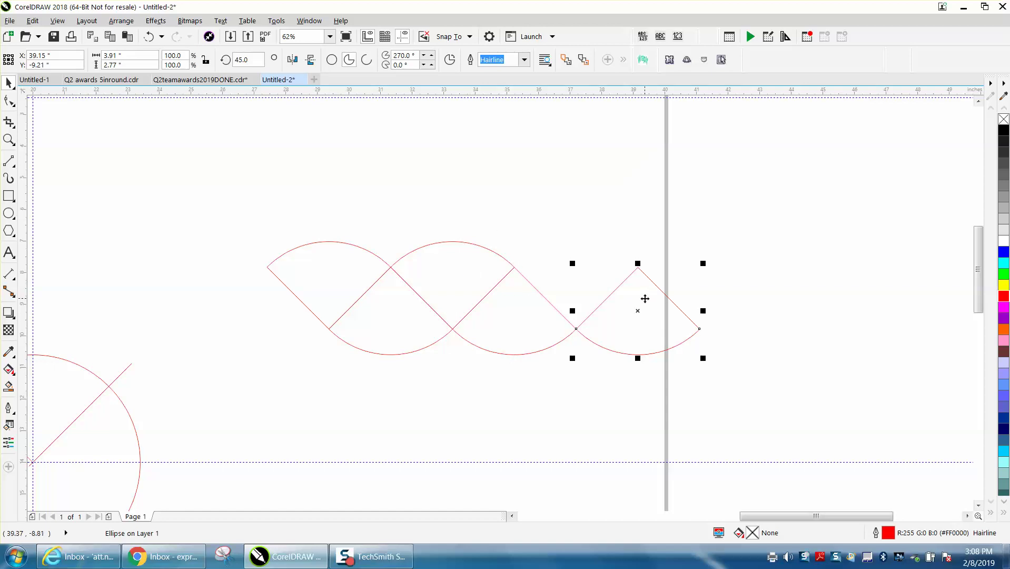
pyautogui.hotkey('ctrl', 'r')
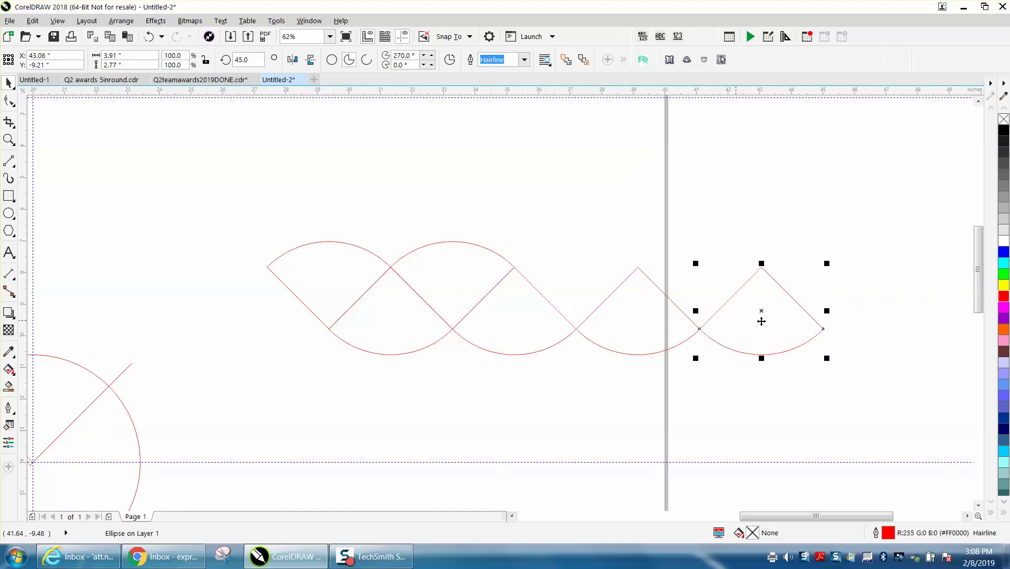
# - Flip the rightmost wedge upside down, fit it into the chain's gap, and select all six wedges
pyautogui.click(292, 59)
pyautogui.click(292, 59)
pyautogui.click(421, 135)
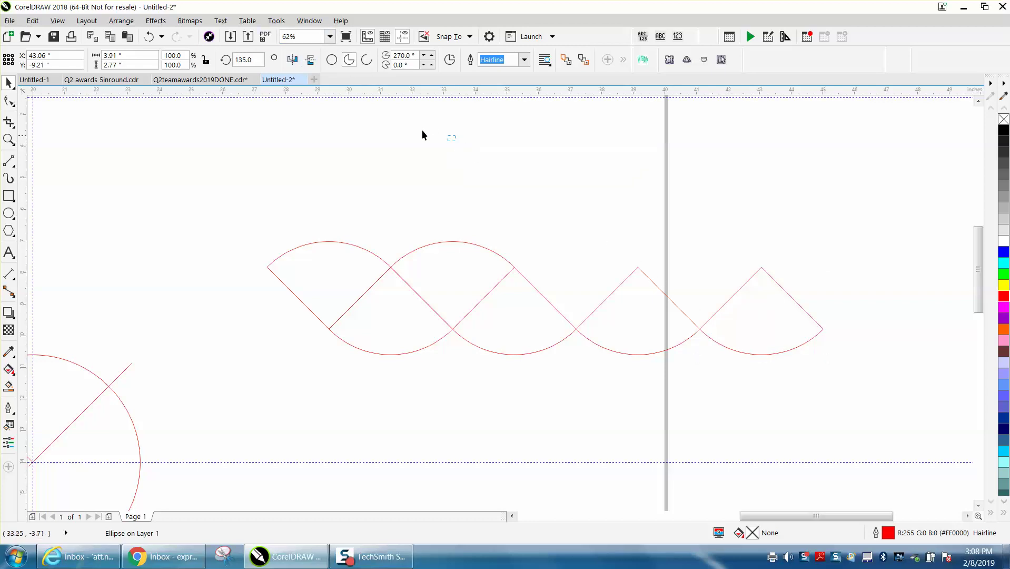
pyautogui.click(719, 308)
pyautogui.click(310, 60)
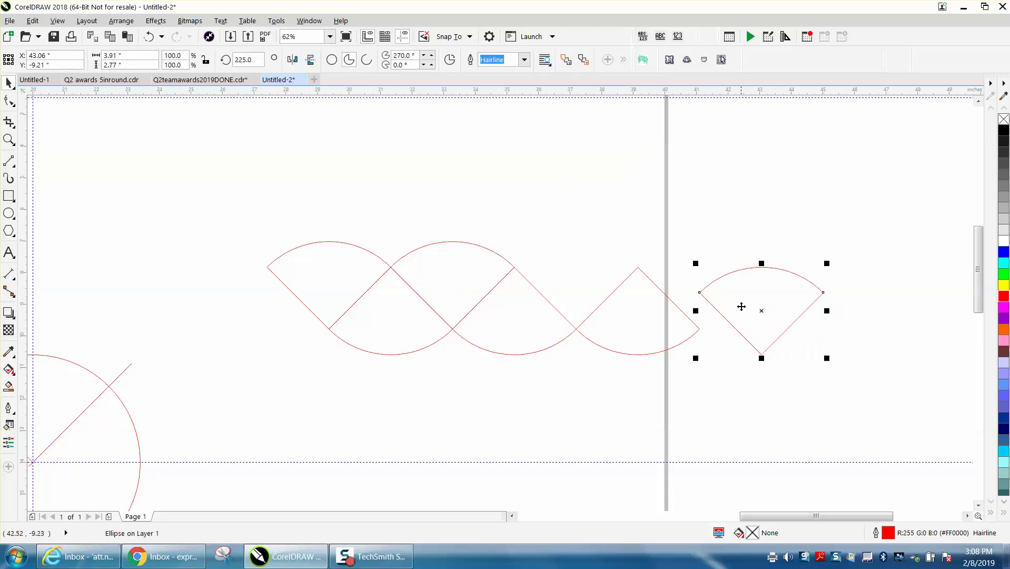
pyautogui.moveTo(761, 355); pyautogui.dragTo(580, 326)
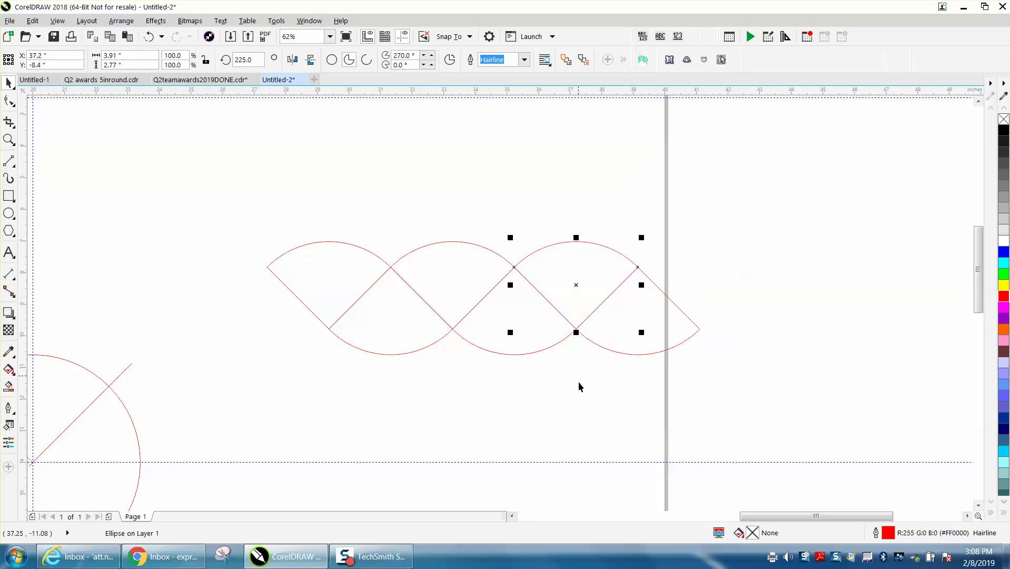
pyautogui.moveTo(231, 181); pyautogui.dragTo(700, 367)
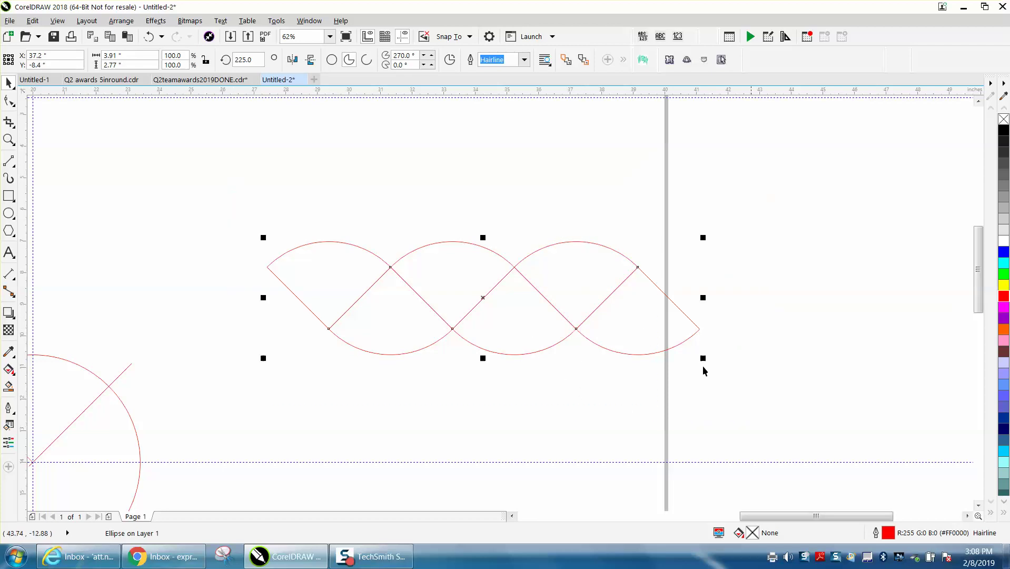
# - Weld the six wedges into a 13.69 × 3.58-inch curve, delete three inner lines, and smart-fill it black
pyautogui.click(353, 60)
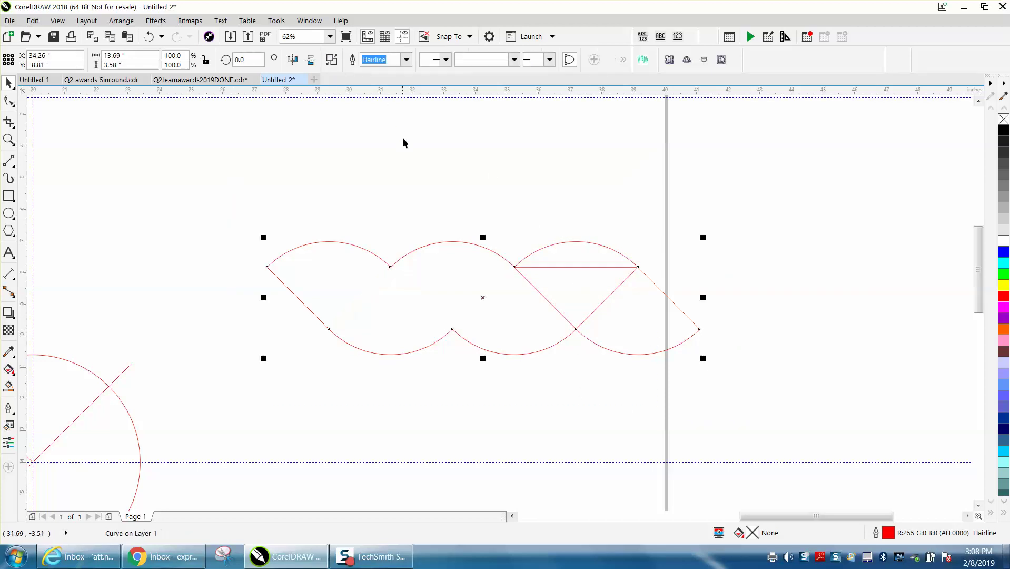
pyautogui.click(15, 127)
pyautogui.click(72, 149)
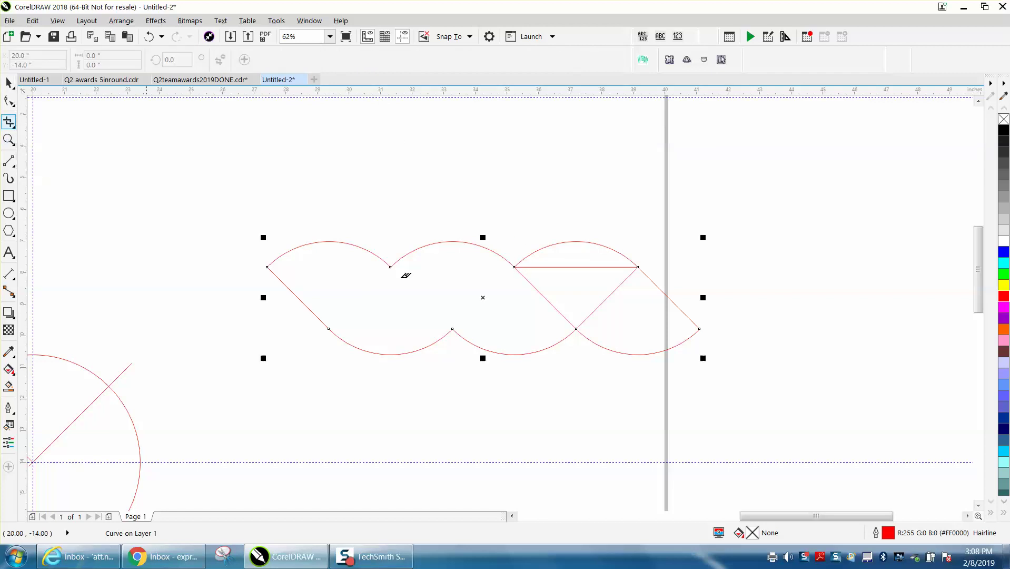
pyautogui.click(567, 267)
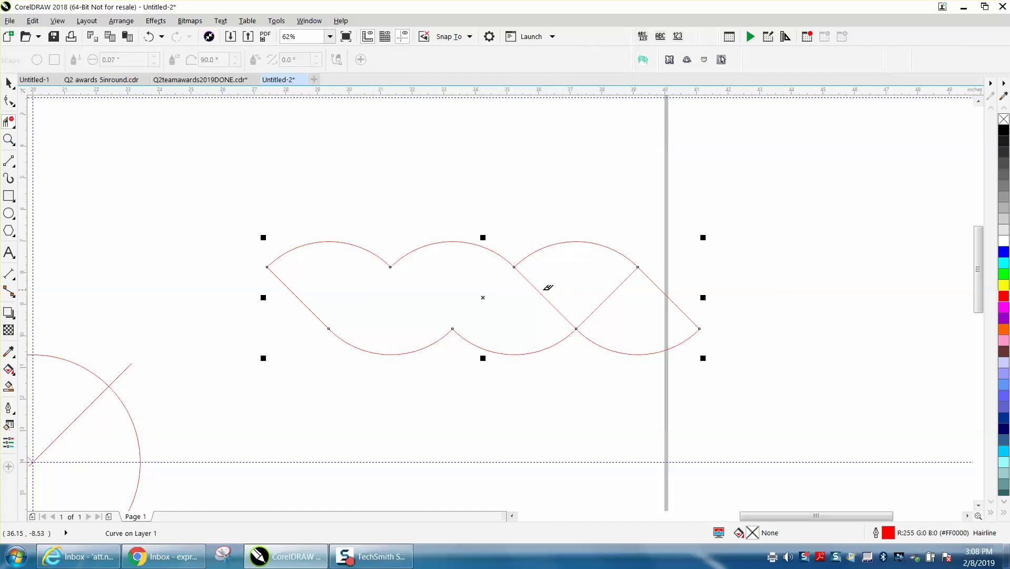
pyautogui.click(541, 293)
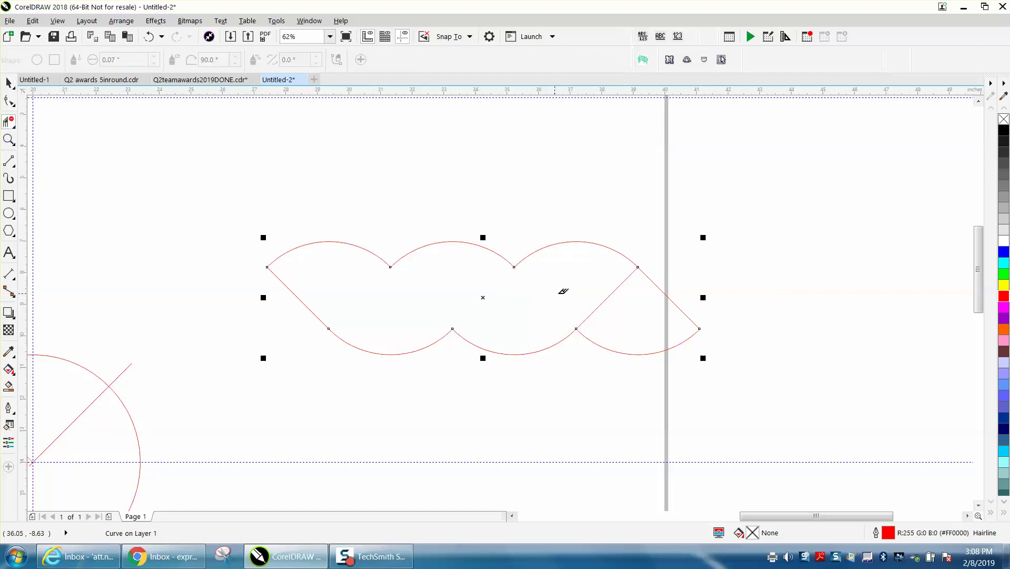
pyautogui.click(618, 287)
pyautogui.click(9, 386)
pyautogui.click(472, 325)
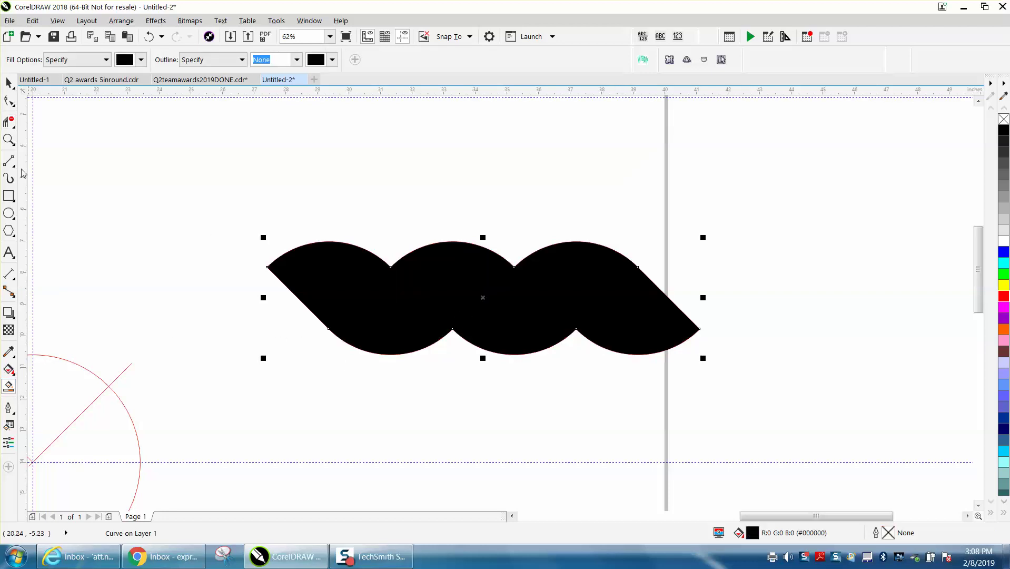
# - Move the black smart-fill copy above the original and restyle it as a red outline with no fill
pyautogui.press('space')
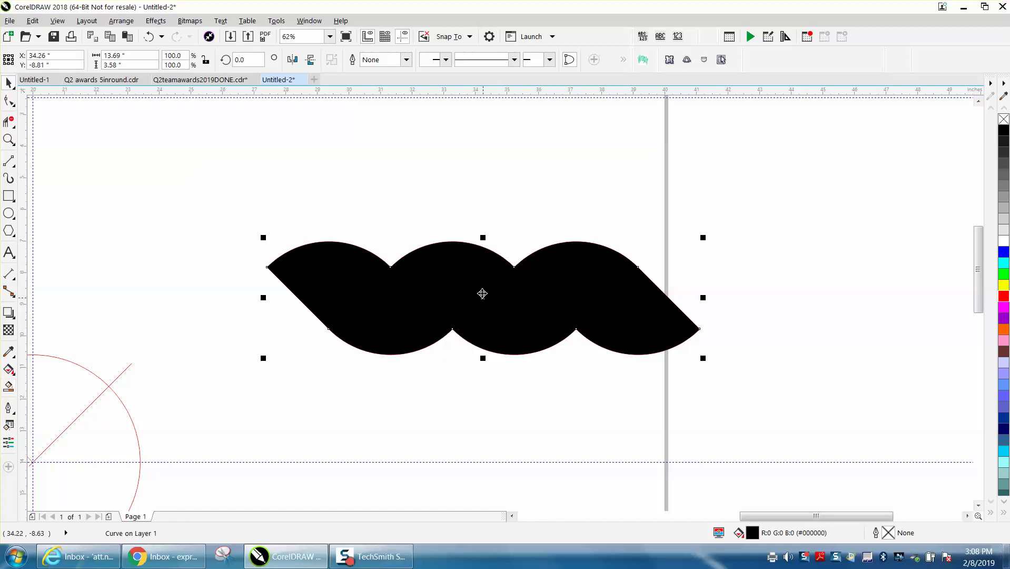
pyautogui.moveTo(486, 253); pyautogui.dragTo(480, 174)
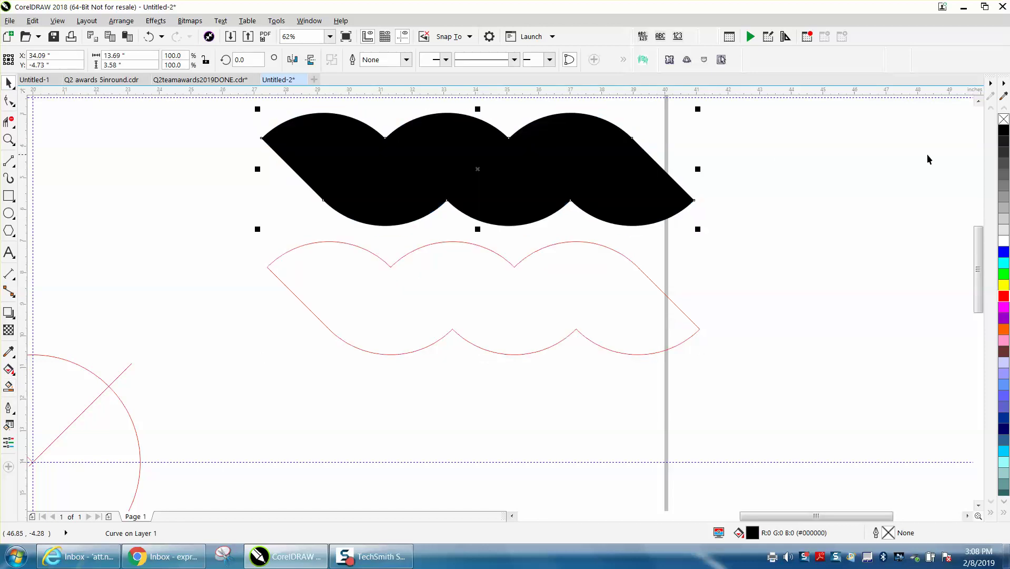
pyautogui.click(1003, 119)
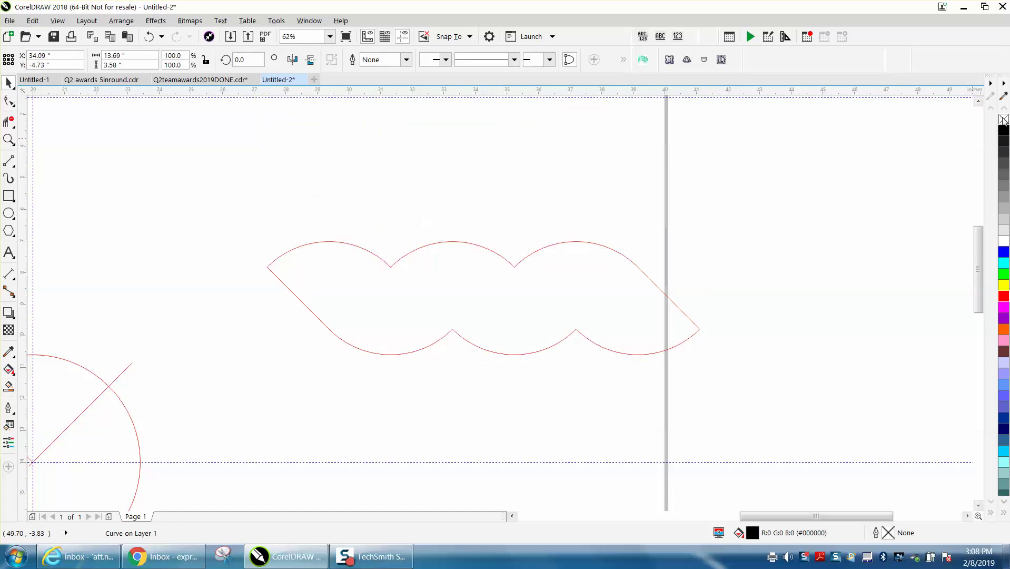
pyautogui.rightClick(1003, 296)
pyautogui.scroll(-4, 743, 288)
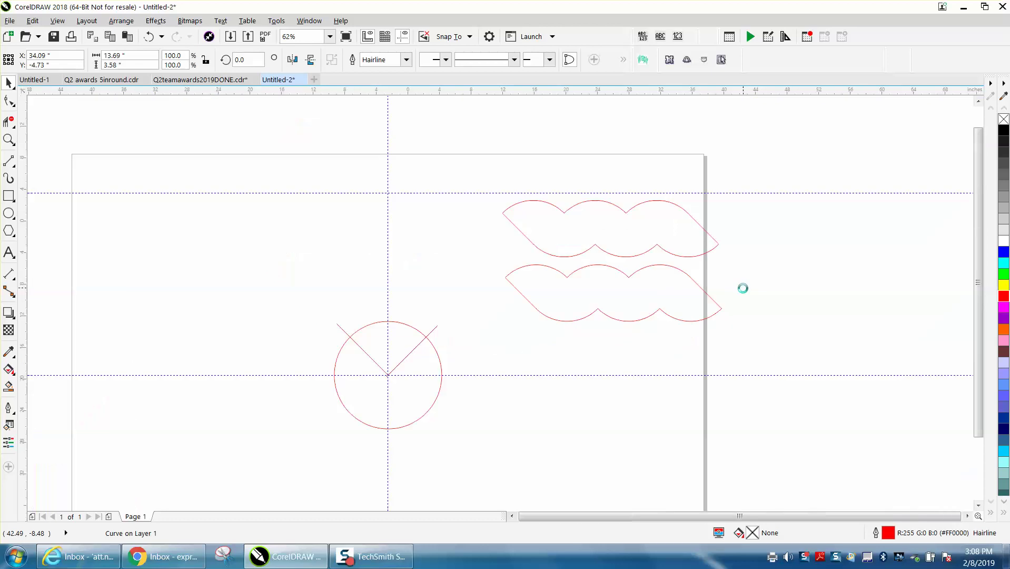